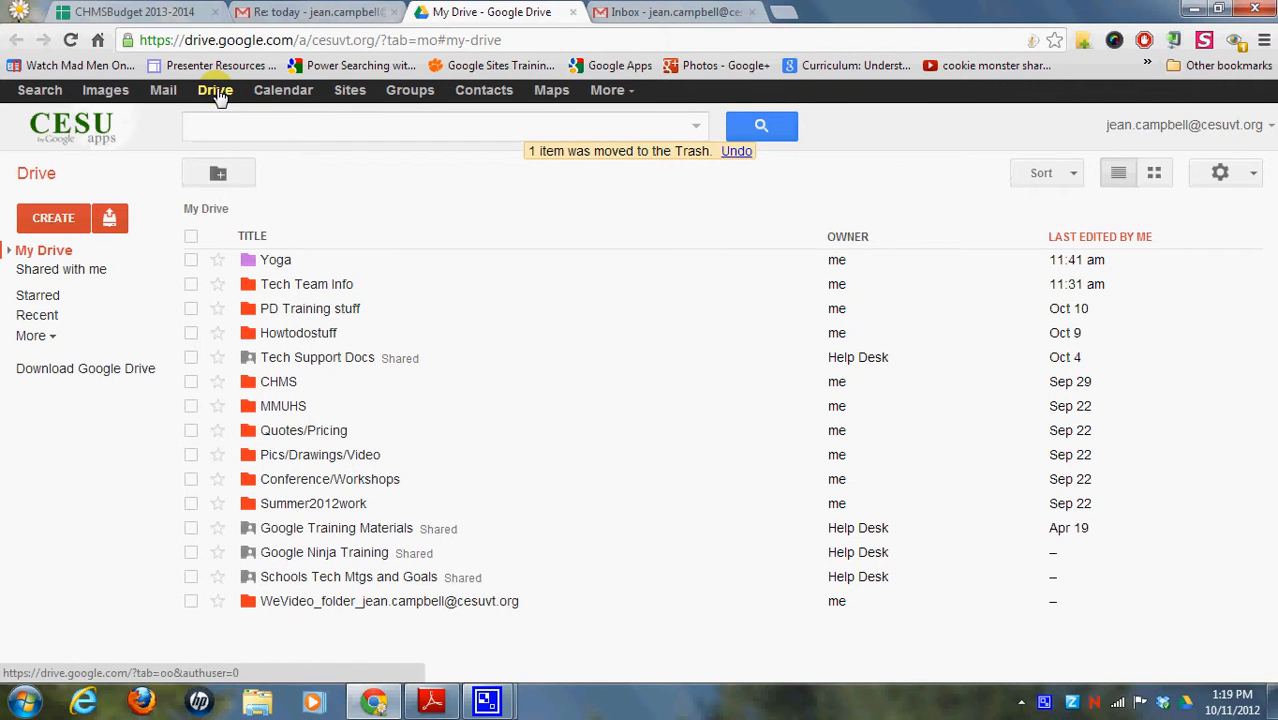
# Create a new form and title it "Election 2012"
pyautogui.click(57, 220)
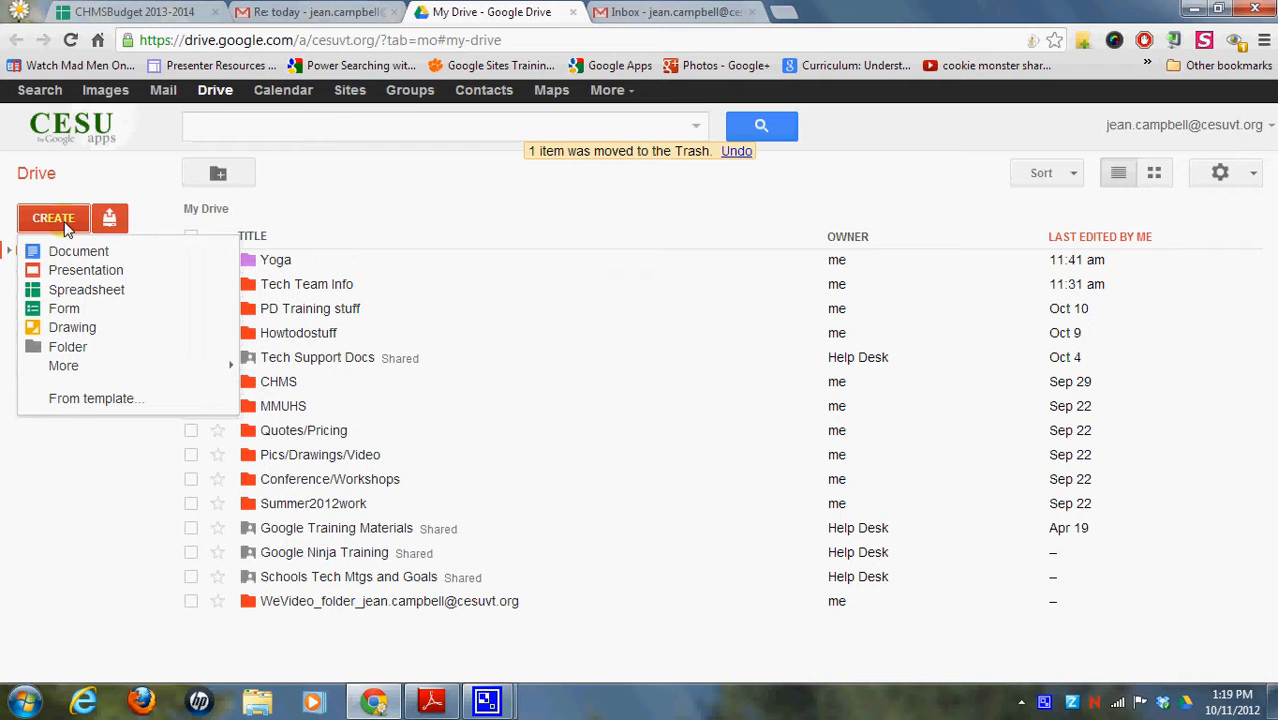
pyautogui.click(66, 309)
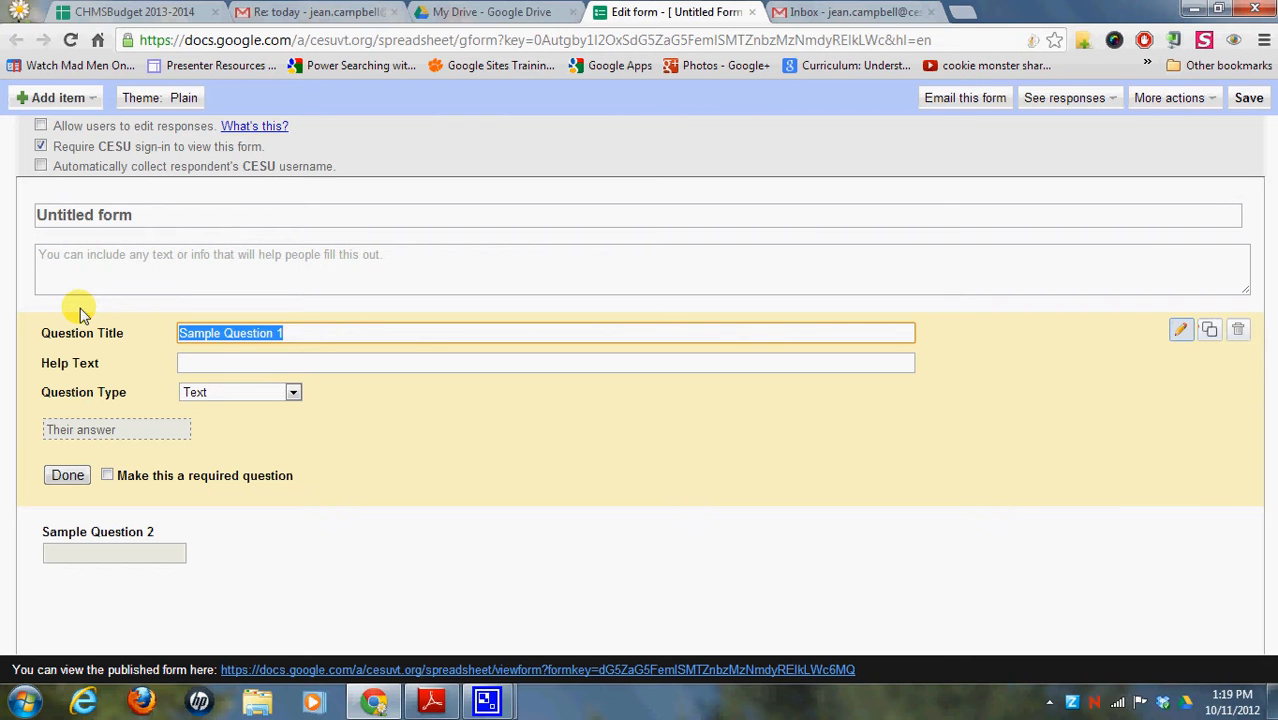
pyautogui.click(99, 217)
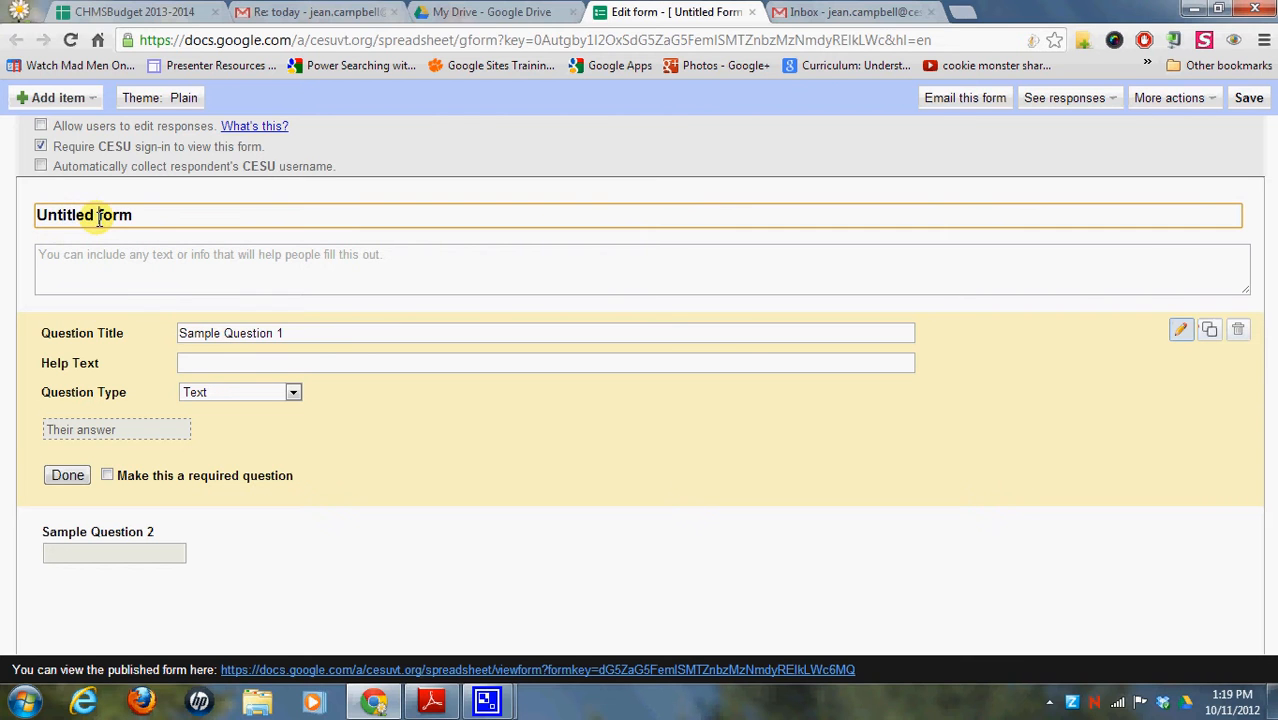
pyautogui.moveTo(137, 214); pyautogui.dragTo(6, 194)
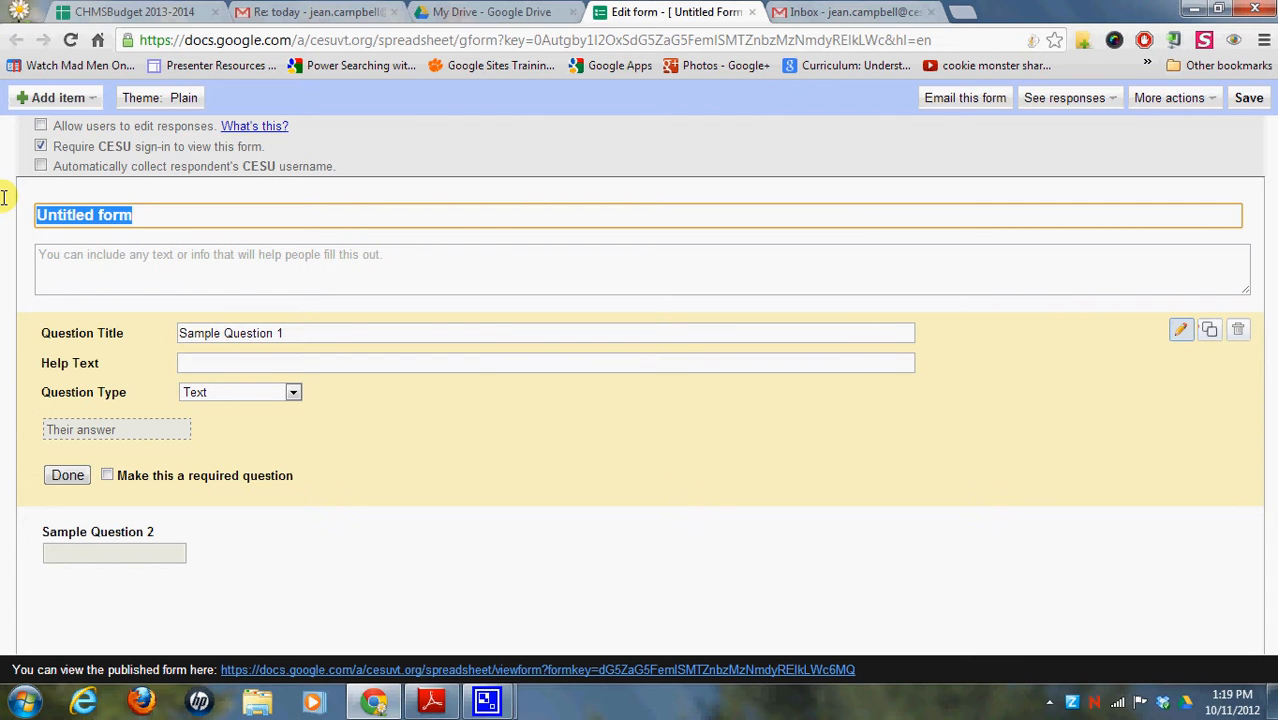
pyautogui.write('Elect')
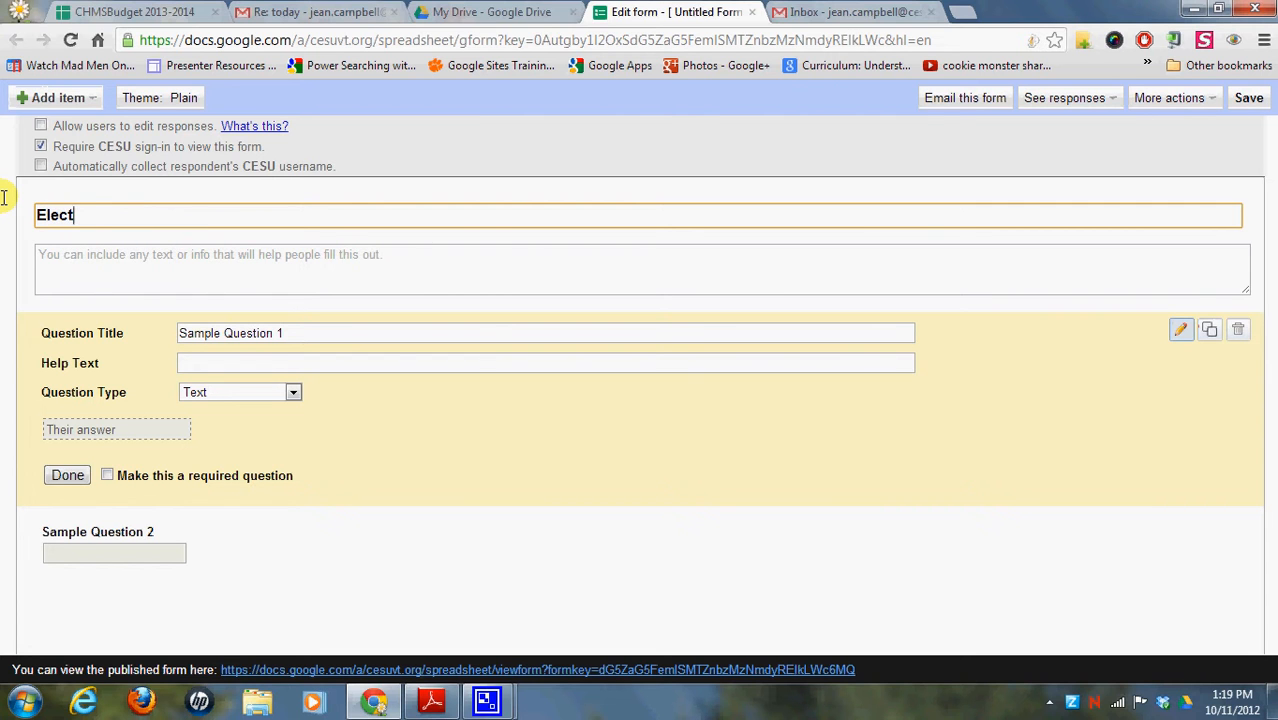
pyautogui.write('ion 2012')
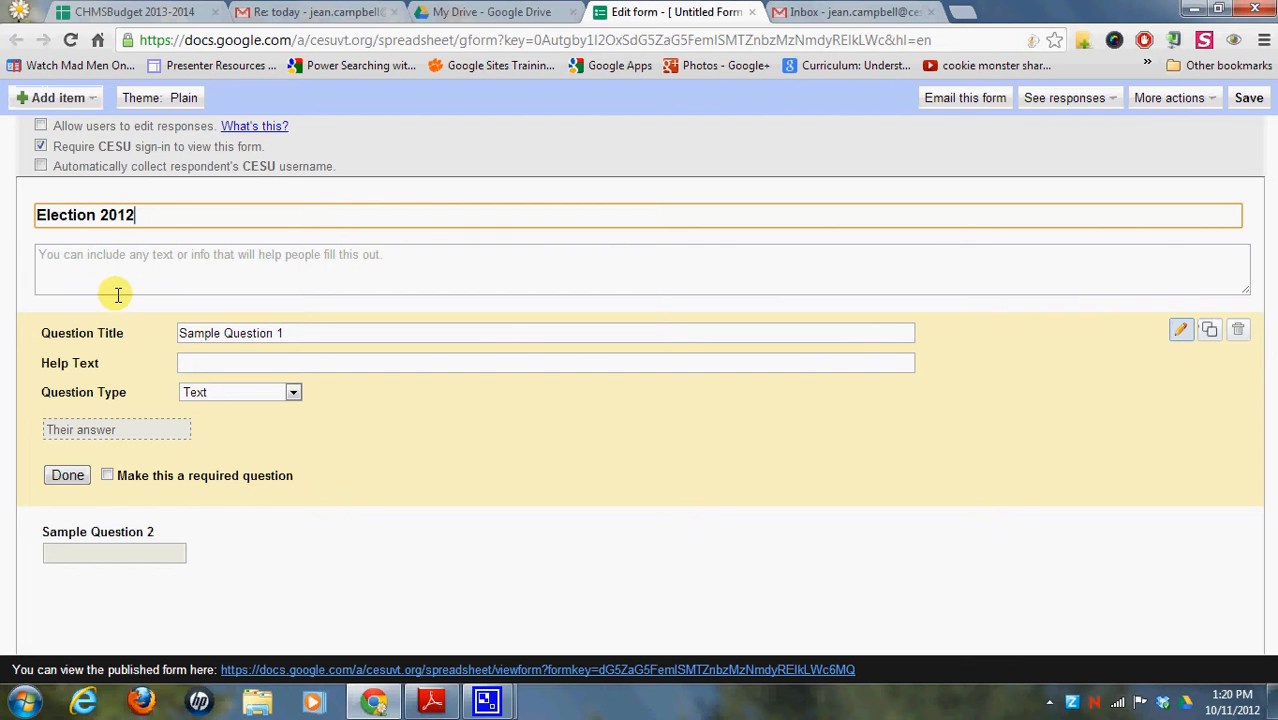
# Set the first question's title to "Who will you vote for President?"
pyautogui.click(207, 333)
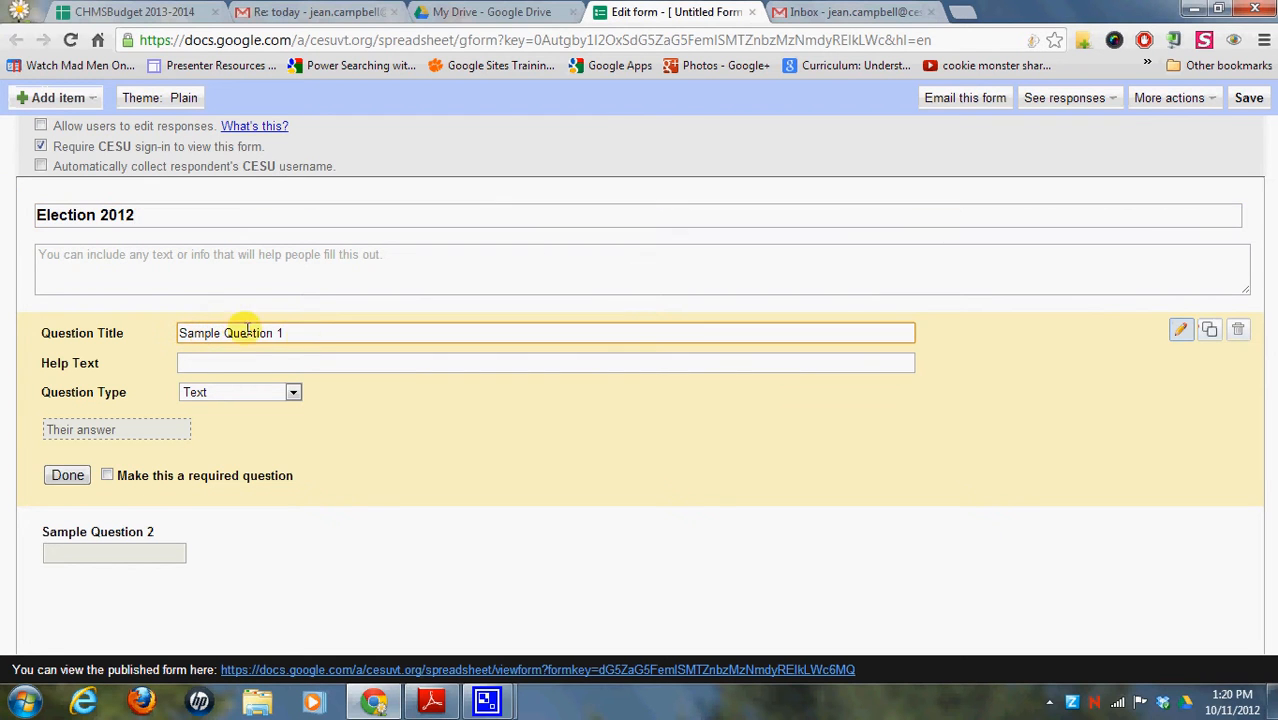
pyautogui.moveTo(314, 334); pyautogui.dragTo(111, 333)
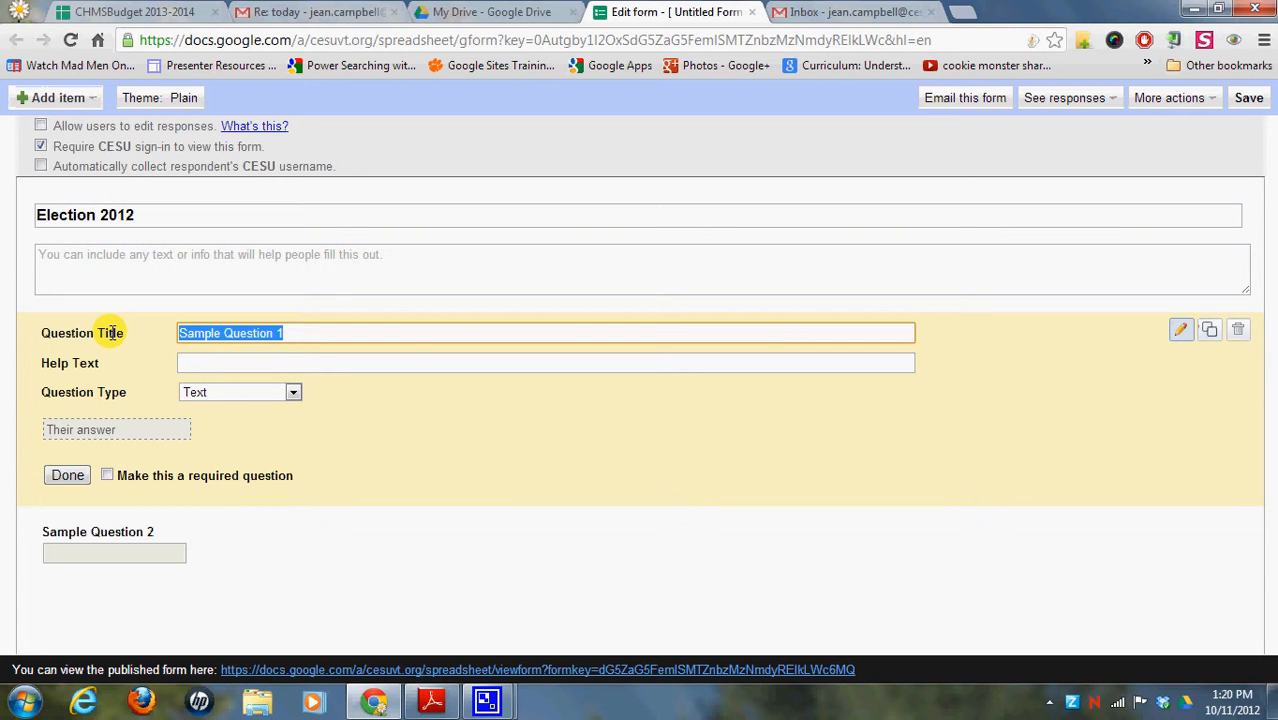
pyautogui.write('Who will you be')
pyautogui.press('BackSpace')
pyautogui.press('BackSpace')
pyautogui.write('vote for ')
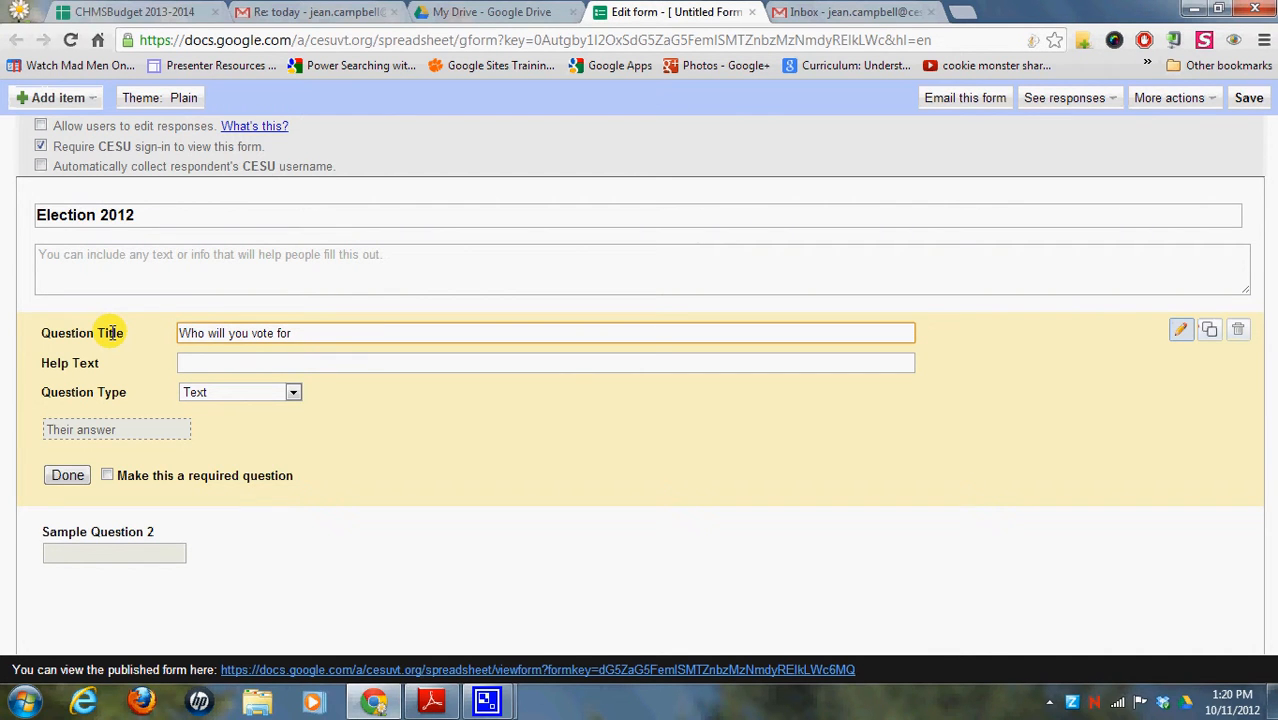
pyautogui.write('President?')
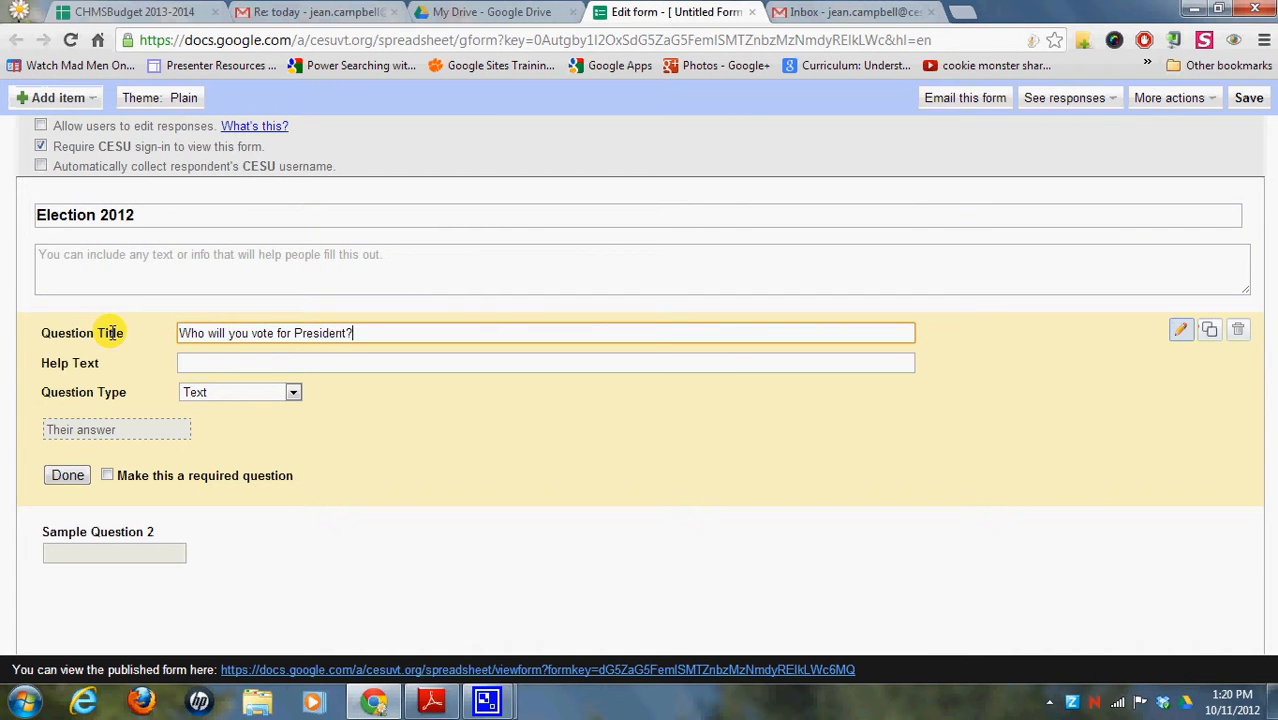
# Make the question a required multiple choice question with the options Obama and Romney, and finish editing it
pyautogui.click(294, 395)
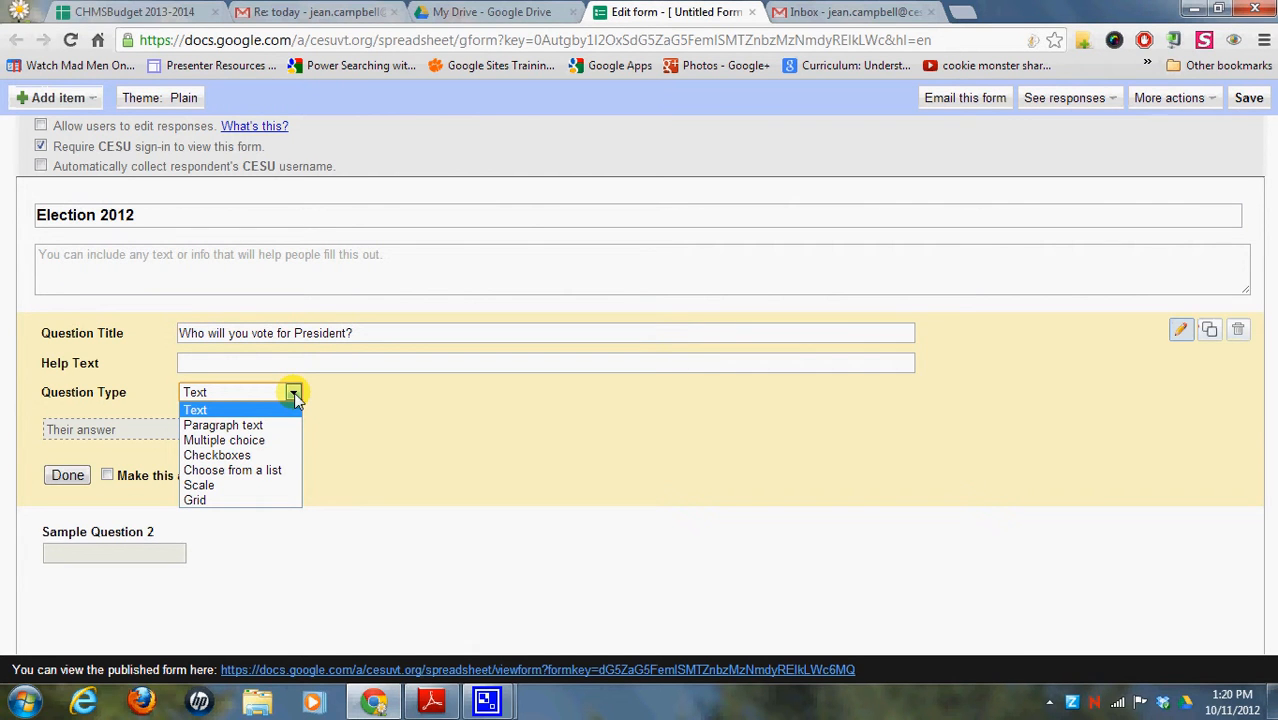
pyautogui.click(277, 448)
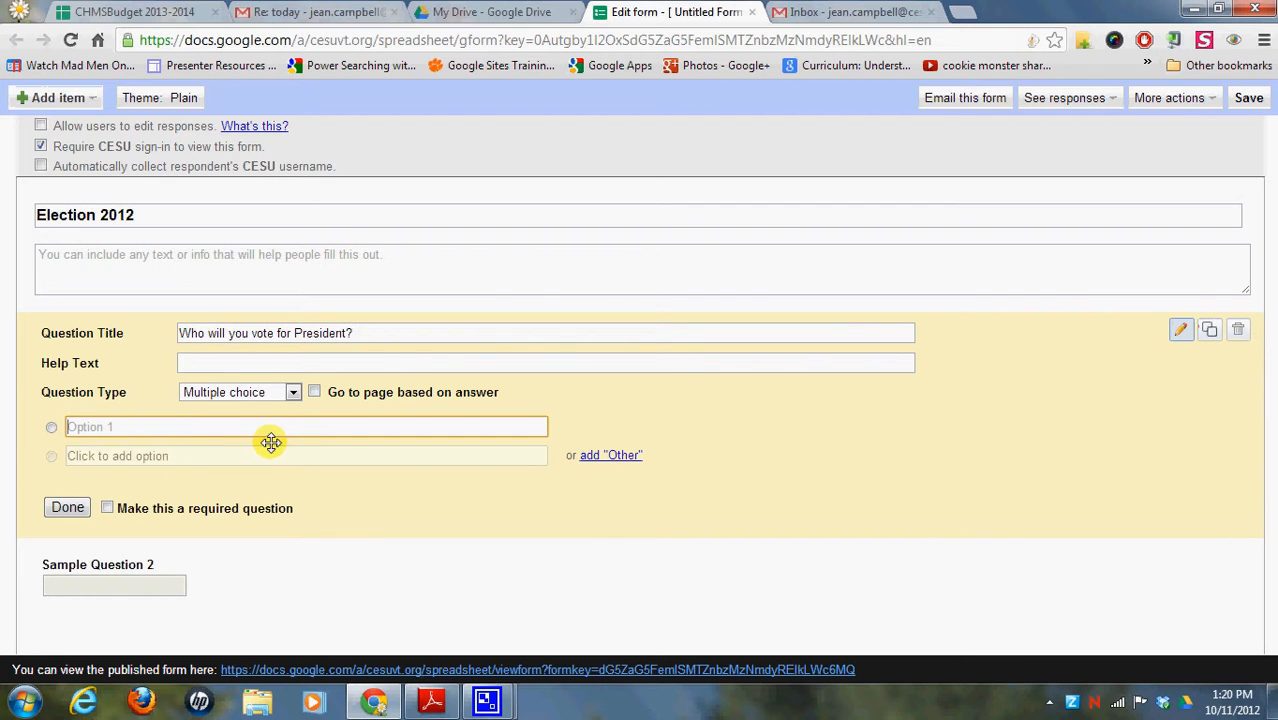
pyautogui.write('Obama')
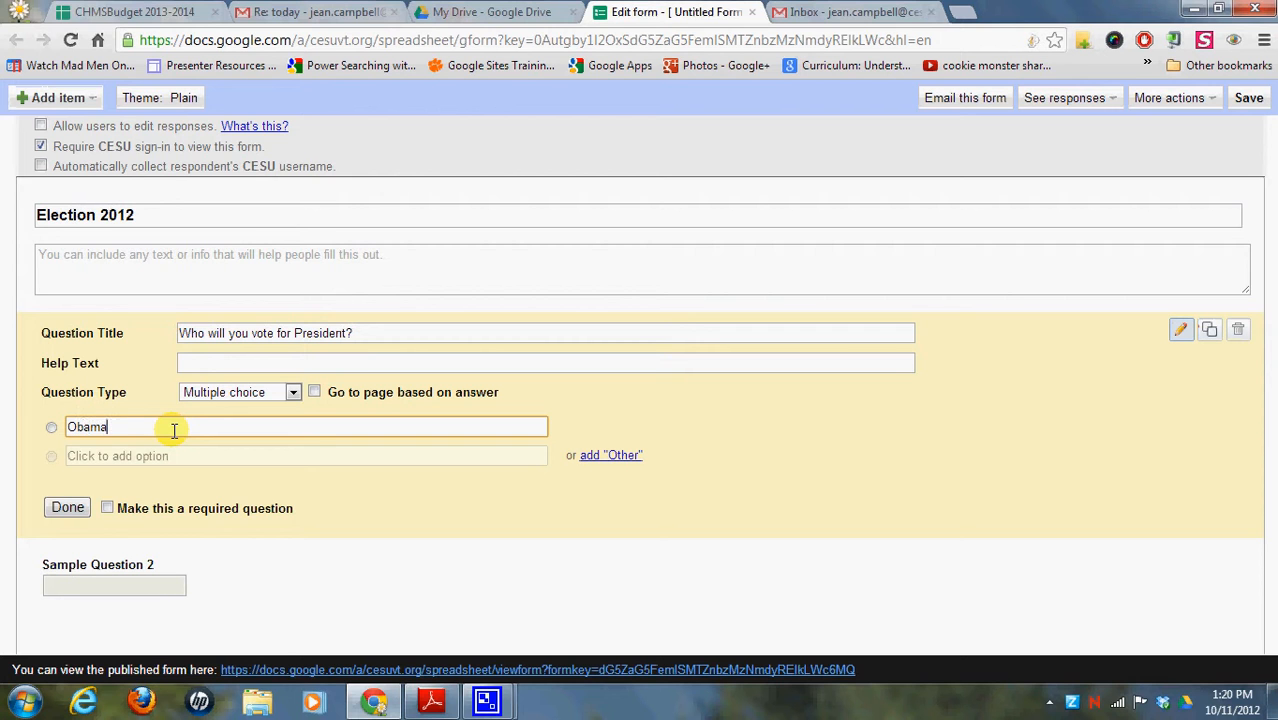
pyautogui.click(54, 461)
pyautogui.write('Rom')
pyautogui.write('ney')
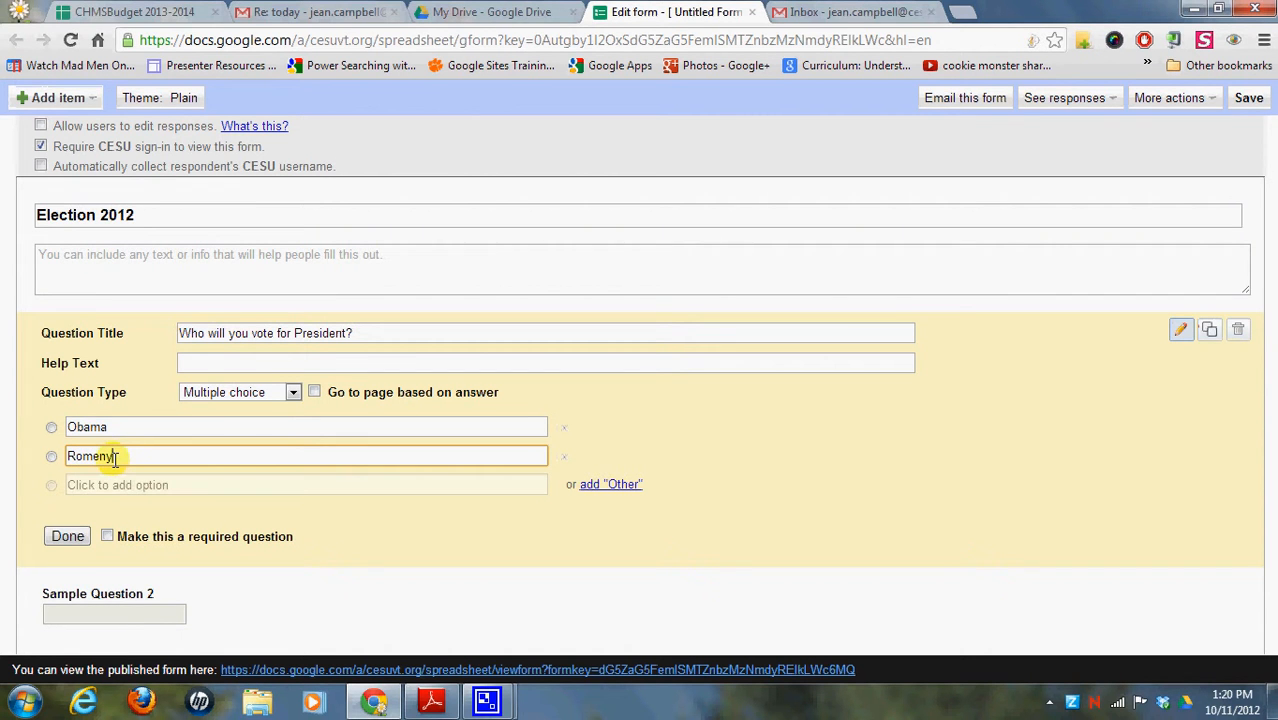
pyautogui.press('BackSpace')
pyautogui.press('BackSpace')
pyautogui.press('BackSpace')
pyautogui.write('ney')
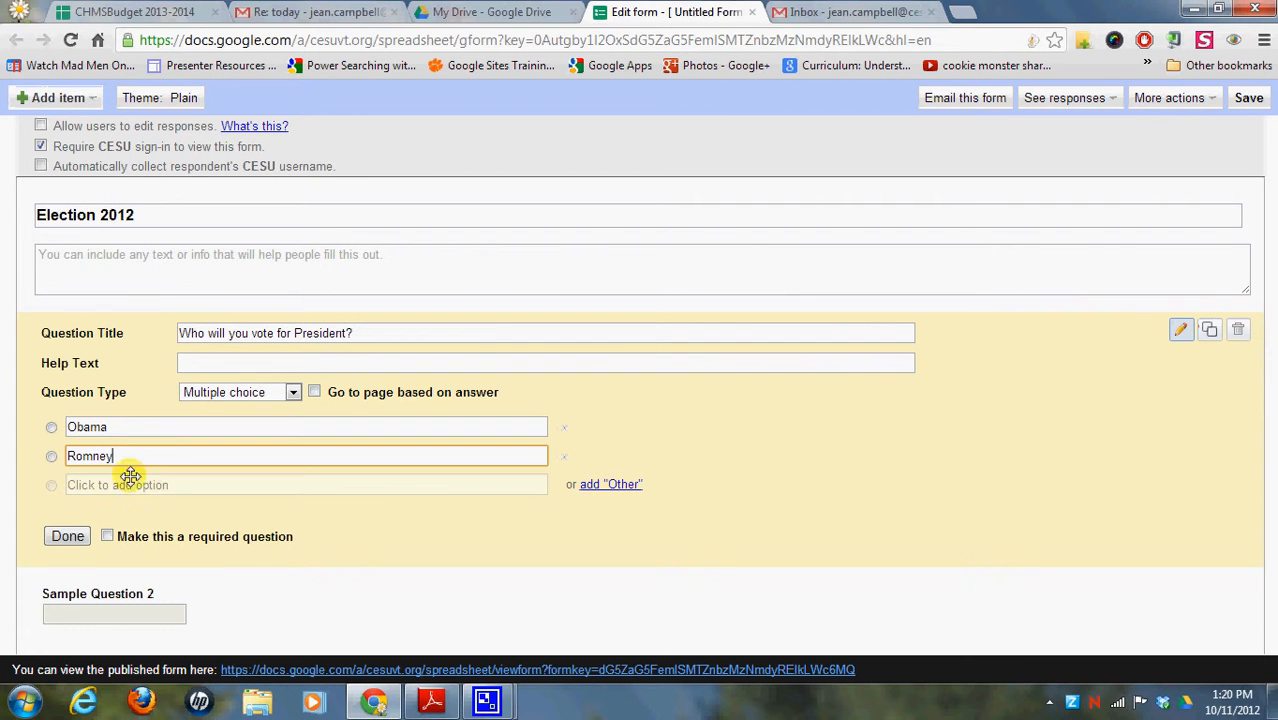
pyautogui.click(107, 537)
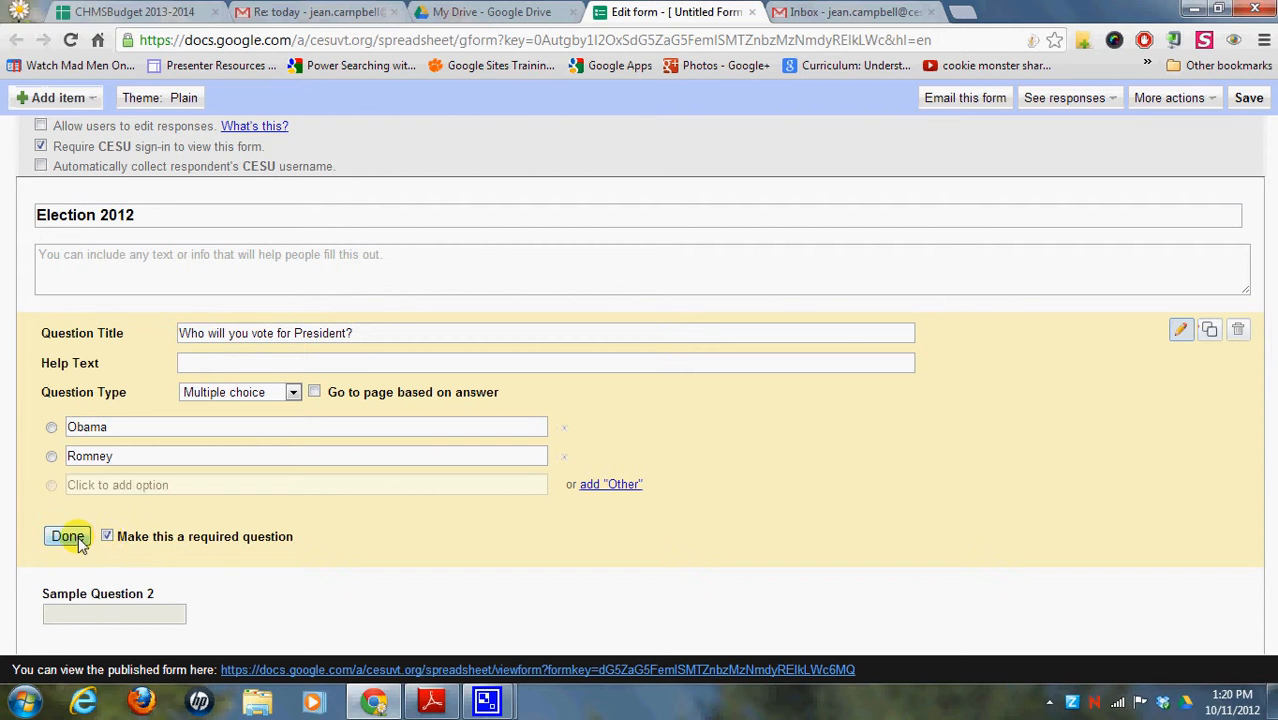
pyautogui.click(68, 536)
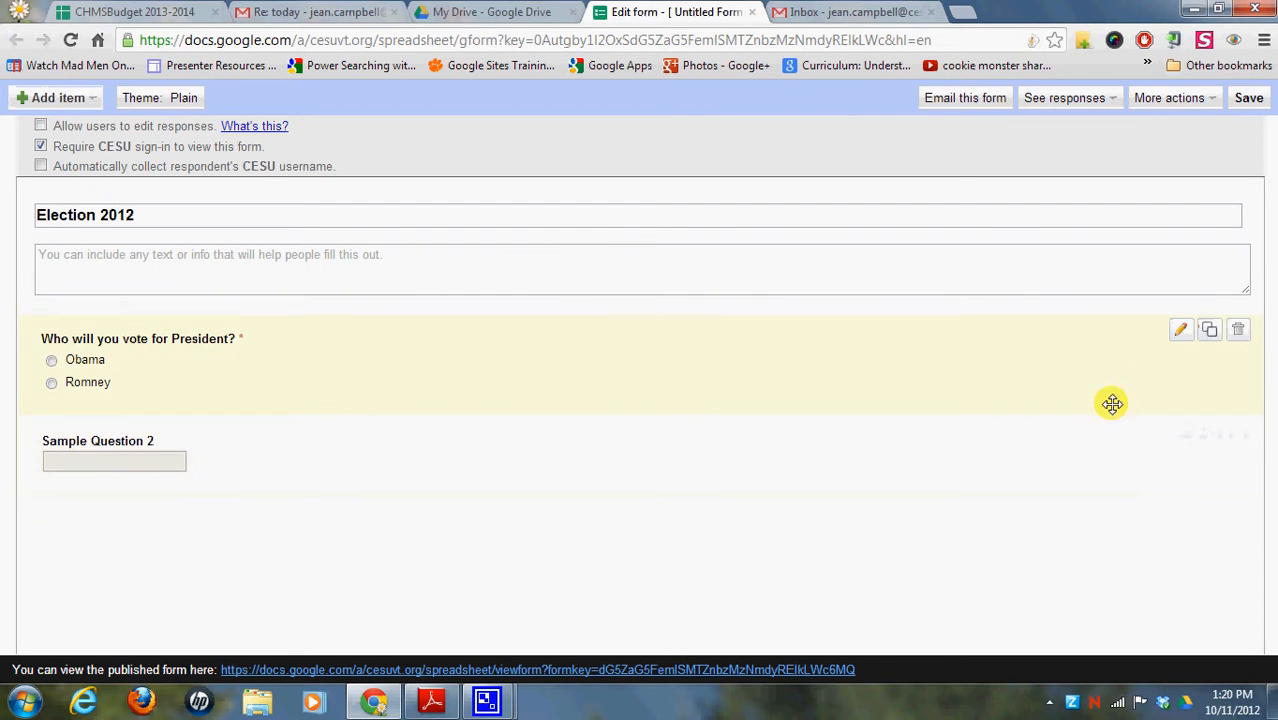
# Duplicate the President question and discard the copy
pyautogui.click(1210, 331)
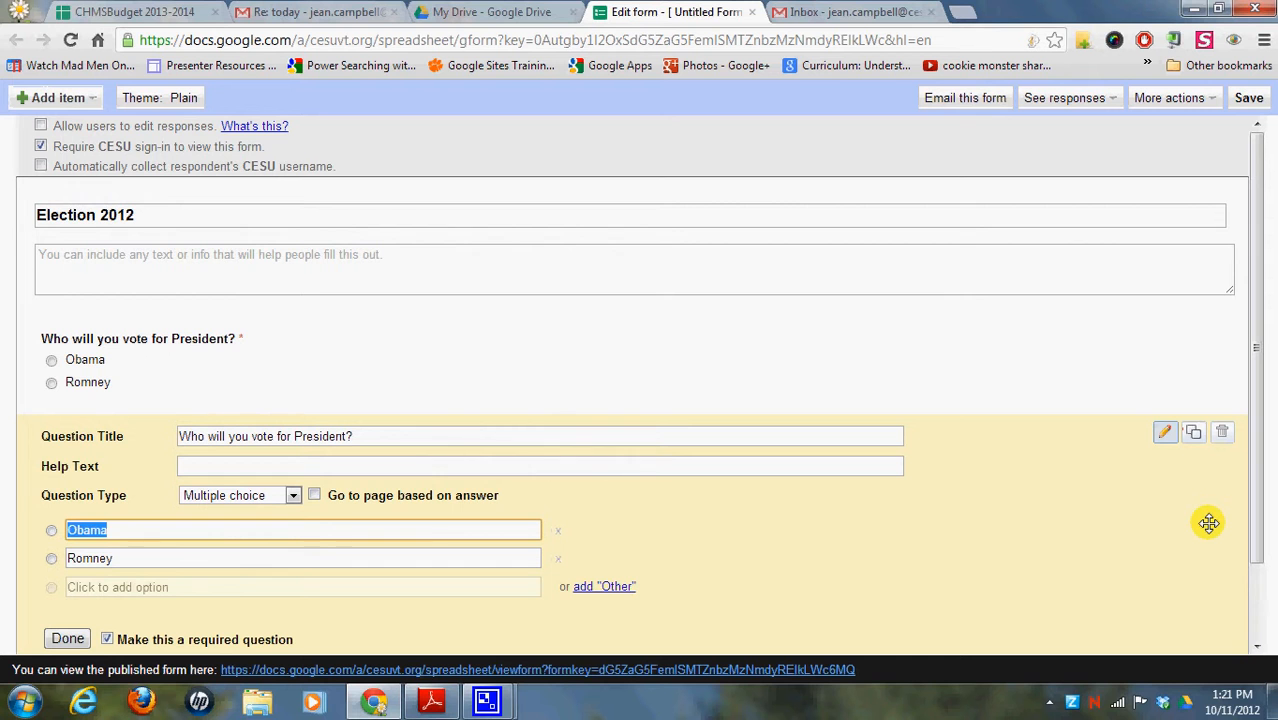
pyautogui.click(1222, 436)
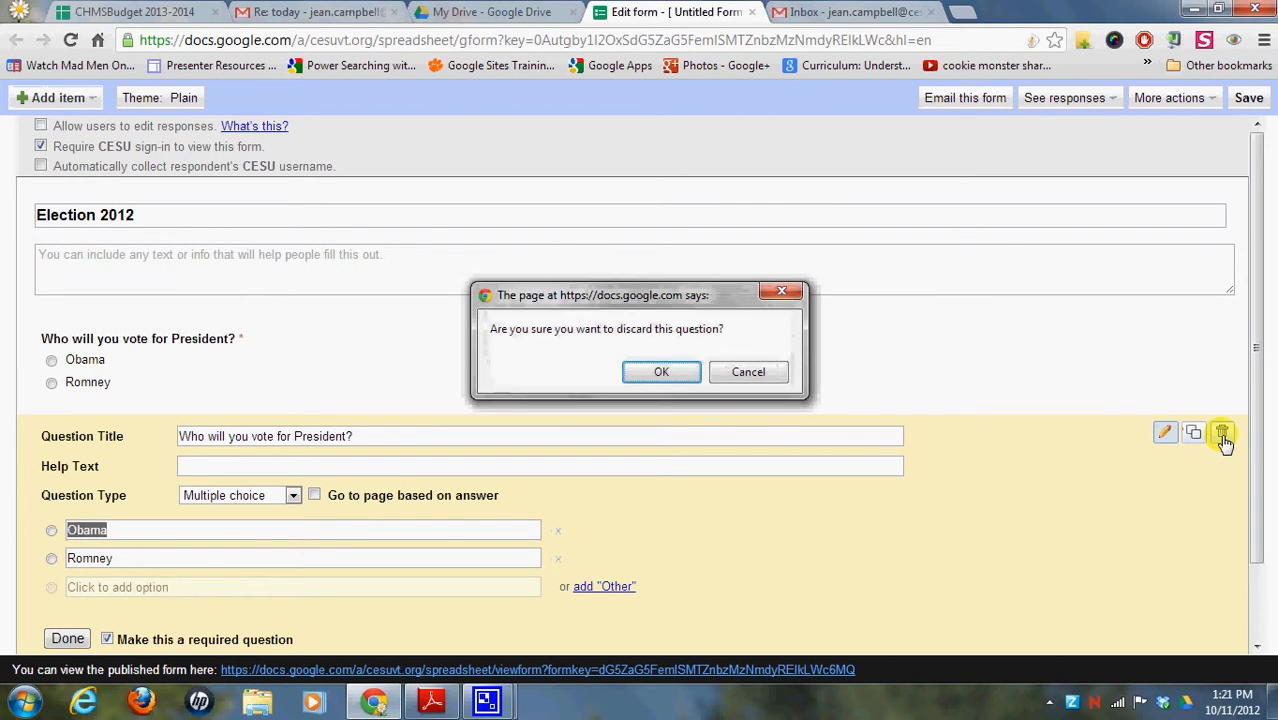
pyautogui.click(665, 373)
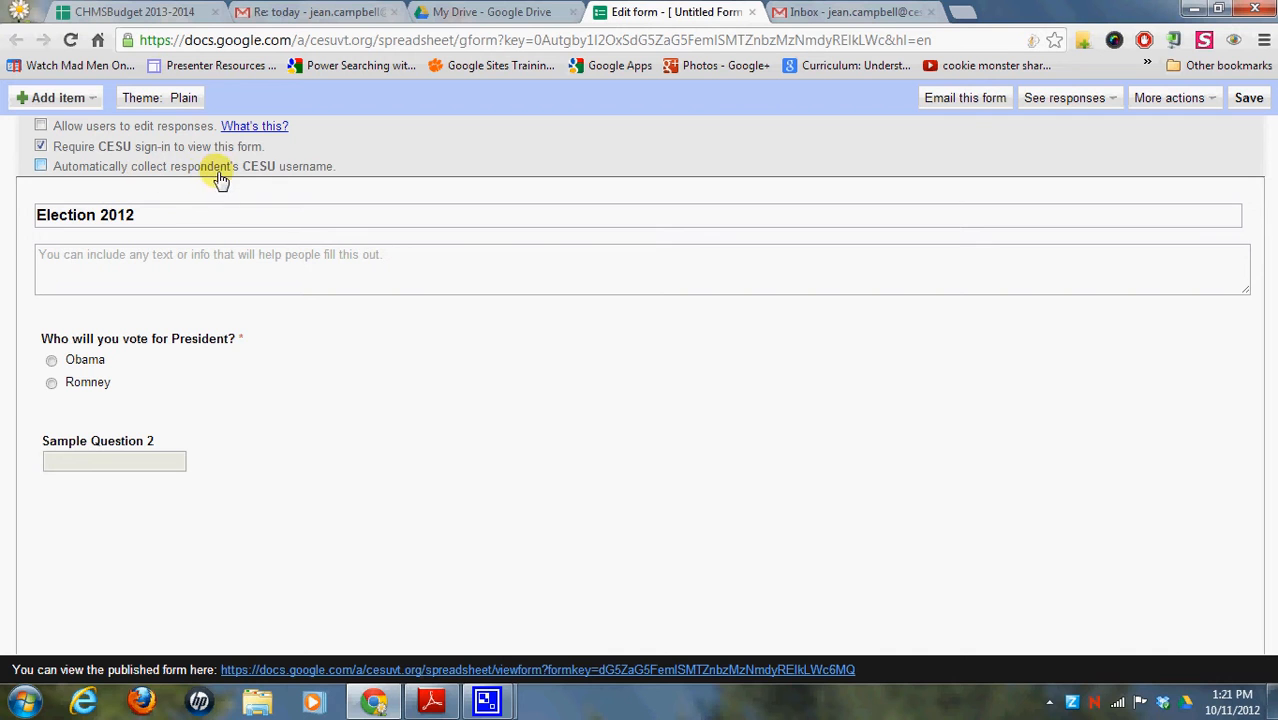
# Turn on automatic collection of respondents' CESU usernames and apply the Non-Profit theme to the form
pyautogui.click(40, 167)
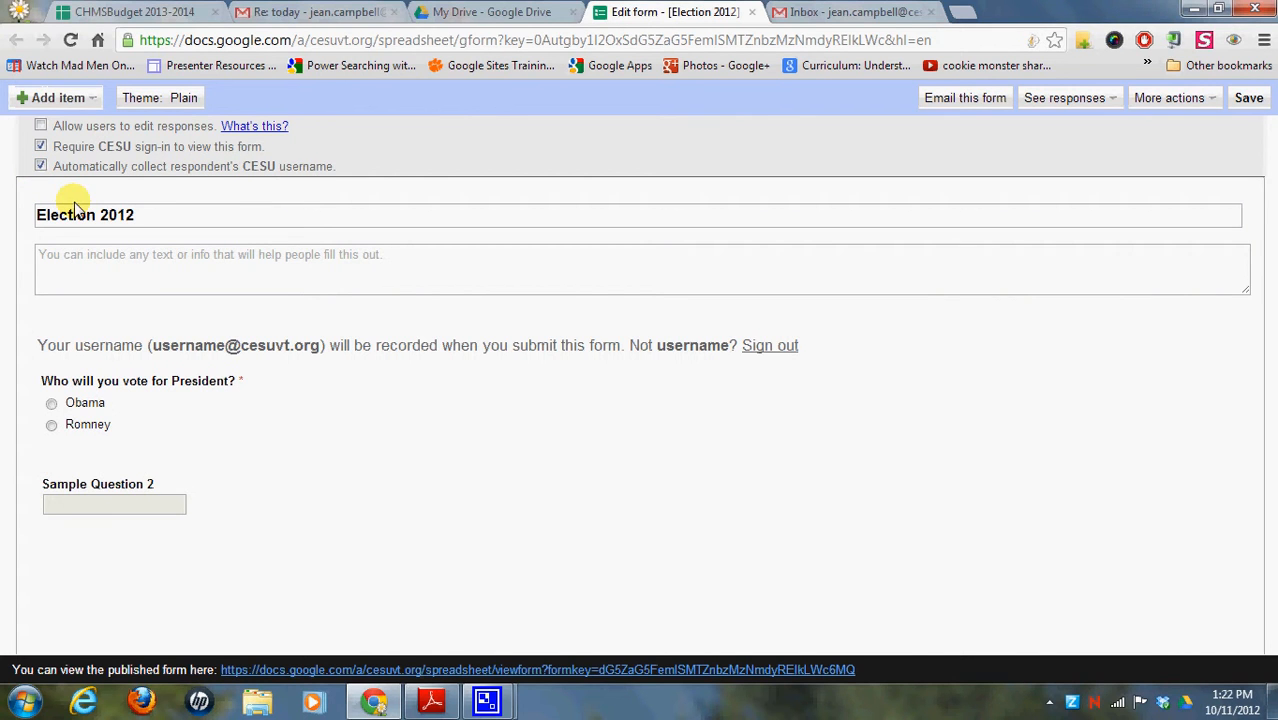
pyautogui.moveTo(1053, 358)
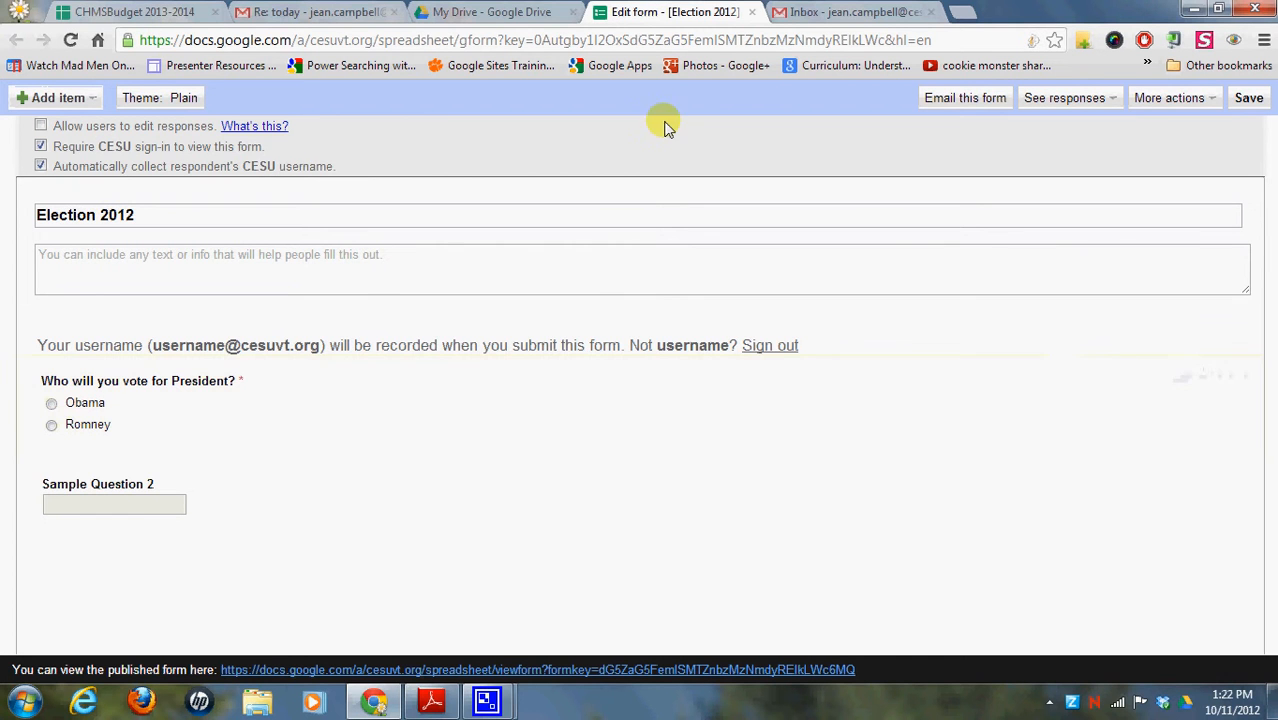
pyautogui.click(181, 99)
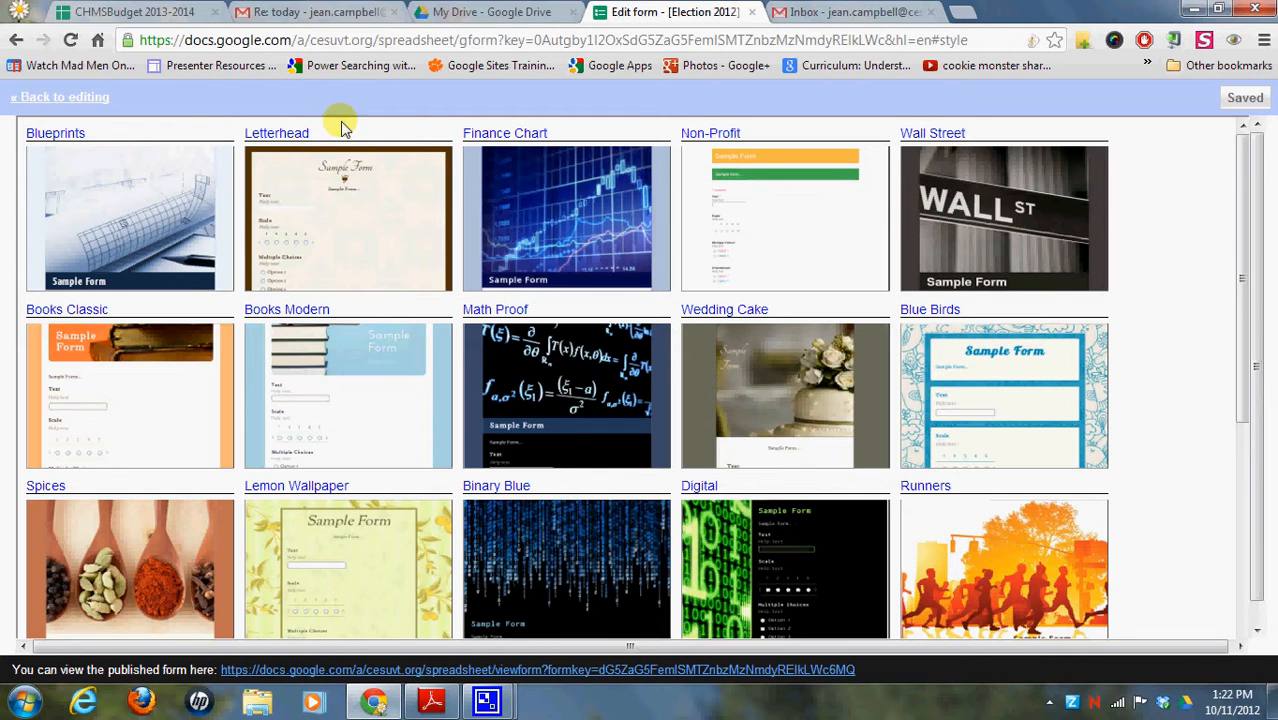
pyautogui.click(795, 230)
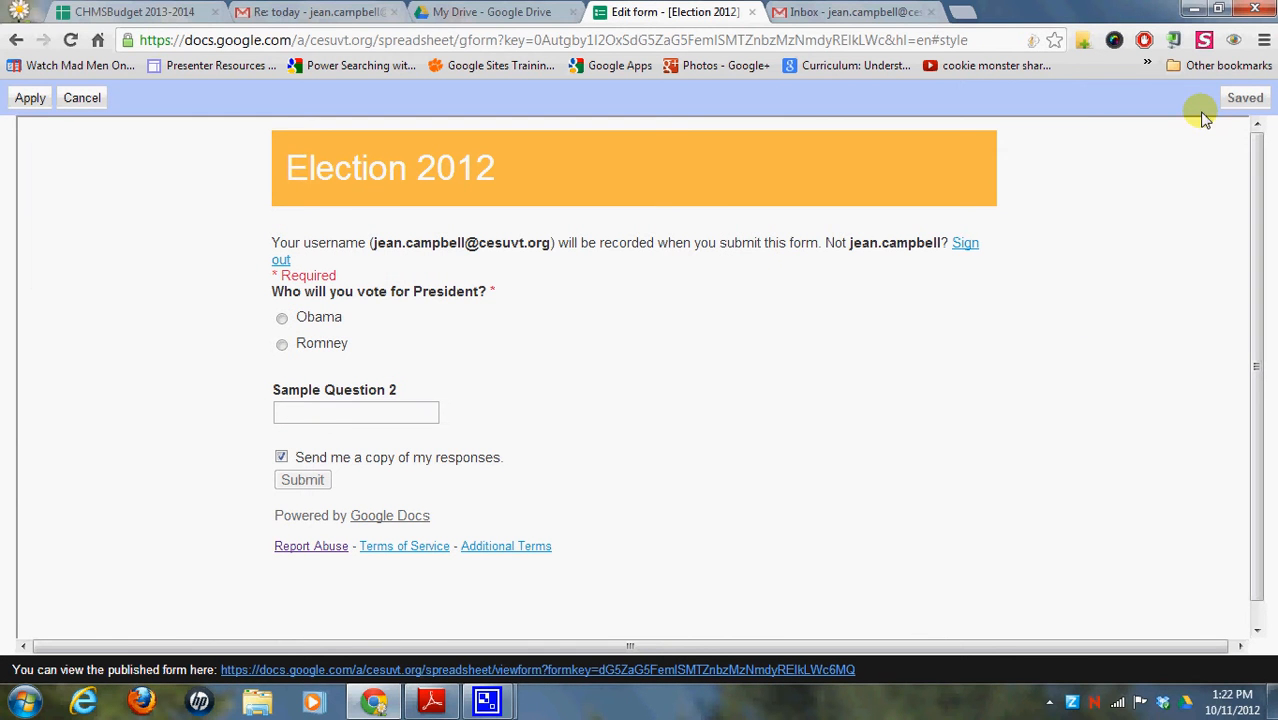
pyautogui.click(28, 100)
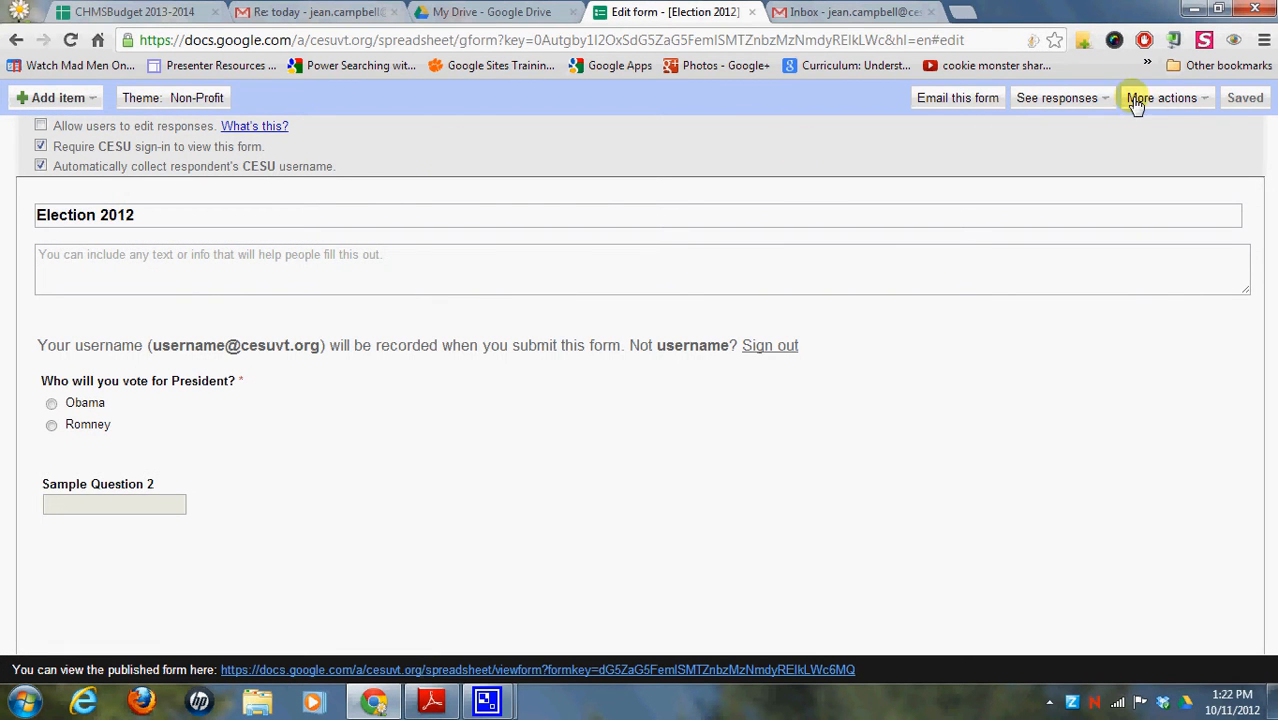
pyautogui.click(1198, 104)
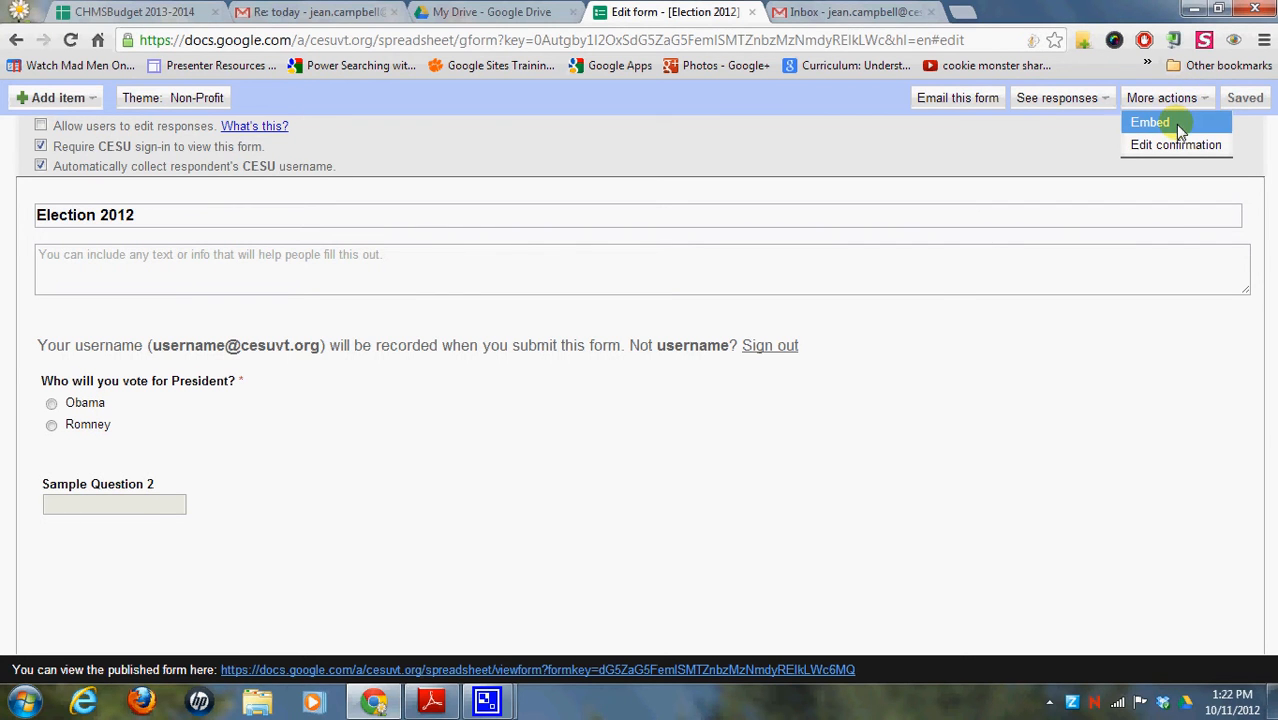
pyautogui.click(1104, 102)
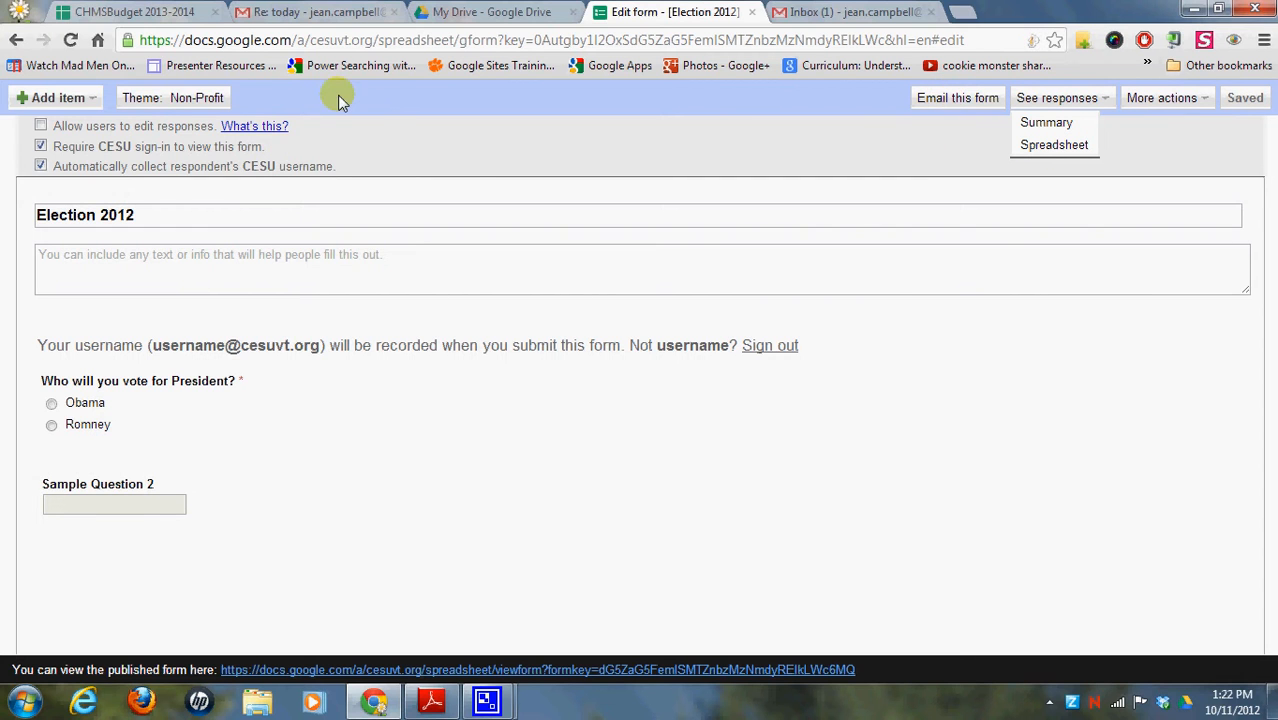
# Open the Election 2012 response spreadsheet from My Drive, go to its live form and select Obama
pyautogui.click(531, 16)
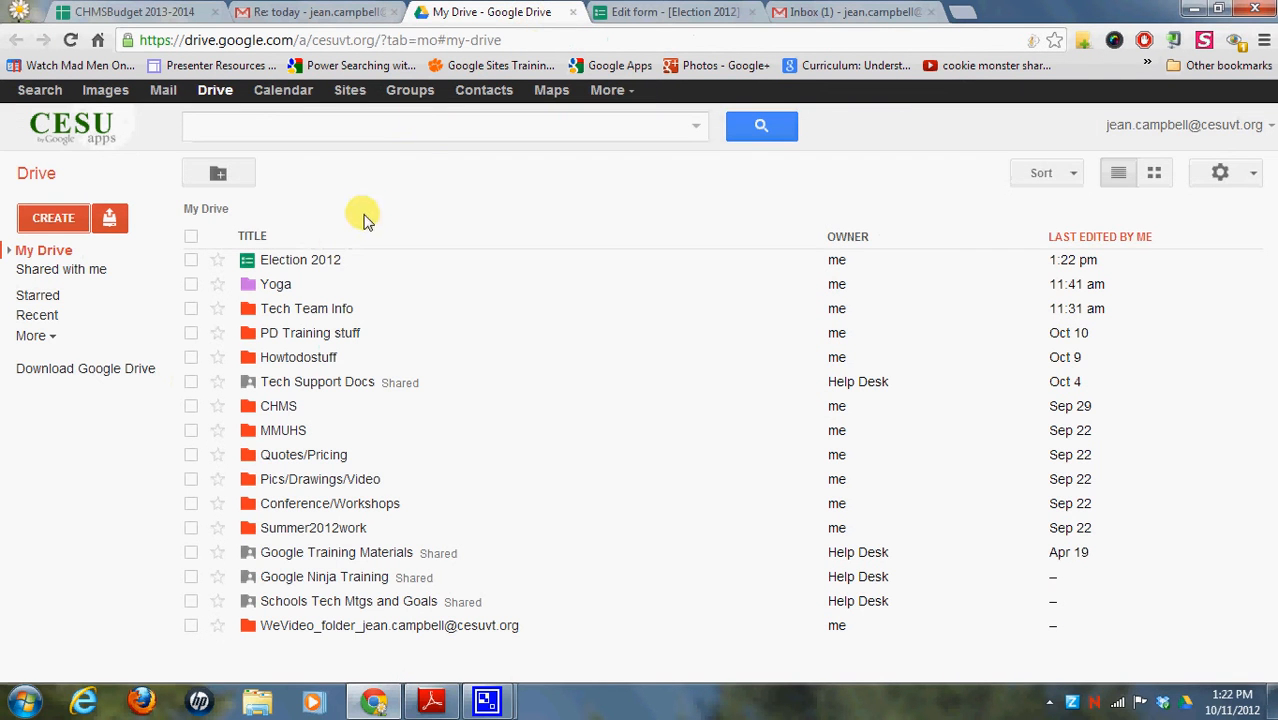
pyautogui.click(316, 262)
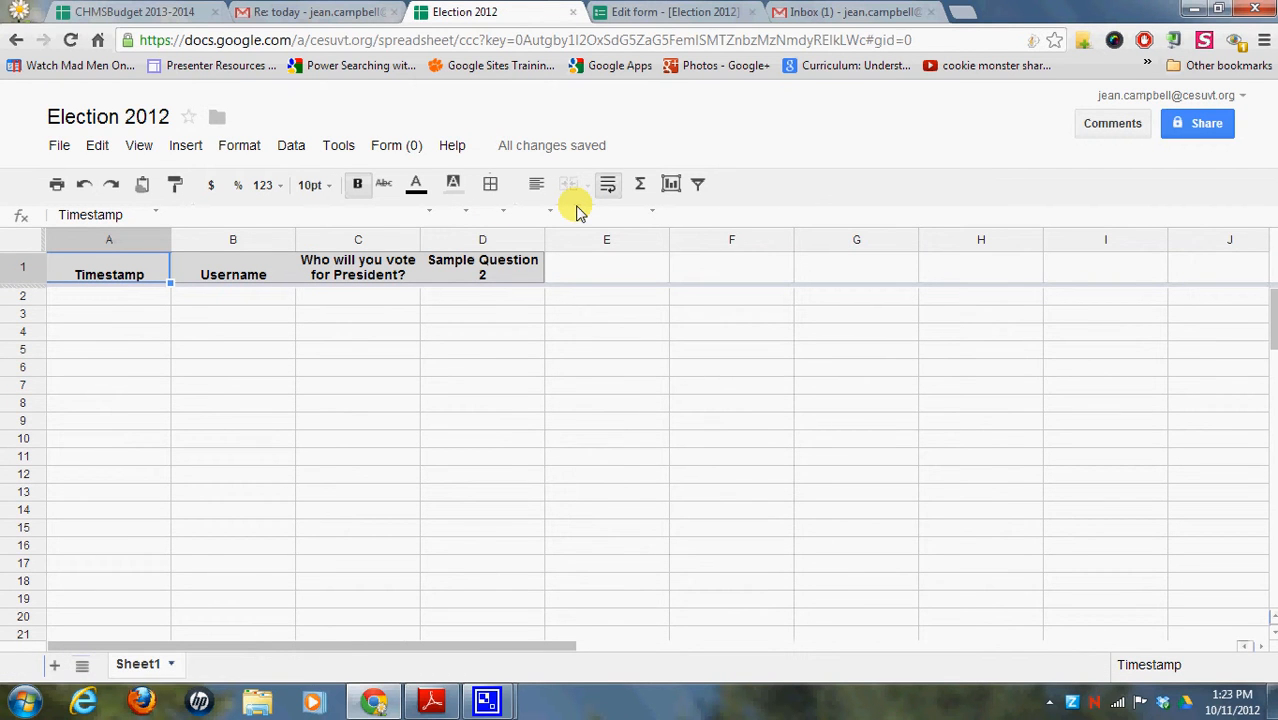
pyautogui.click(391, 151)
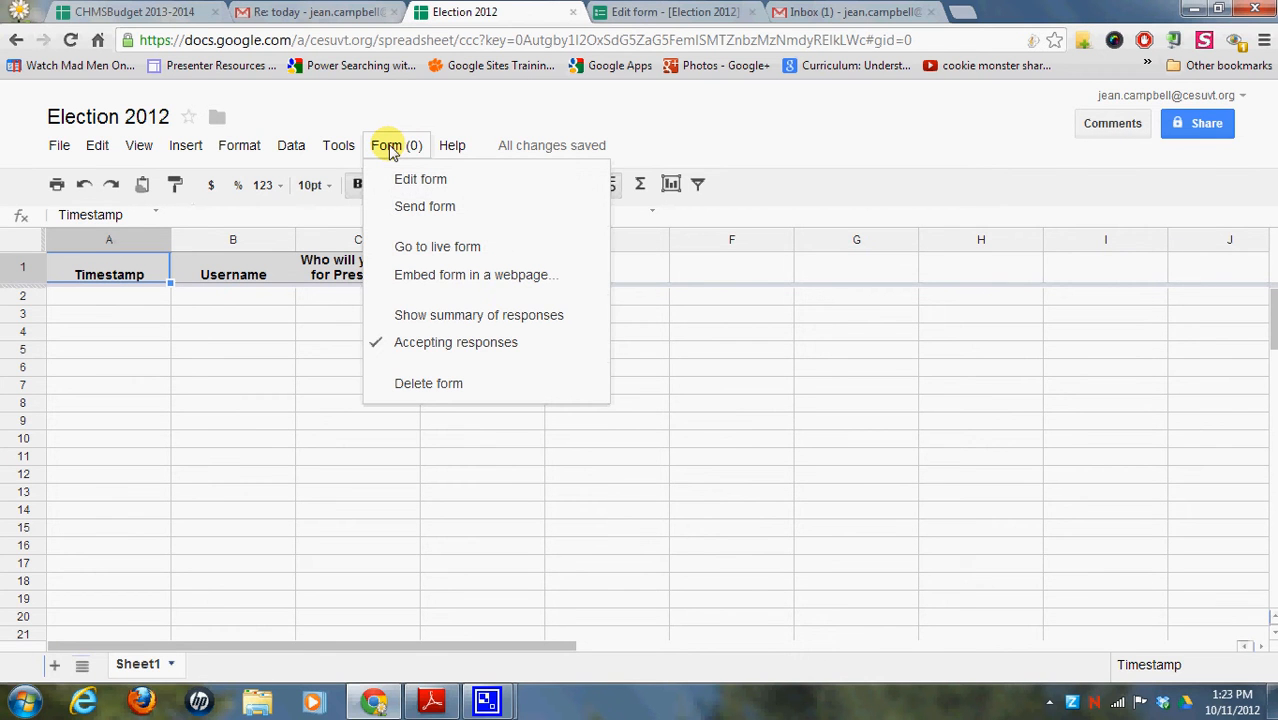
pyautogui.click(483, 250)
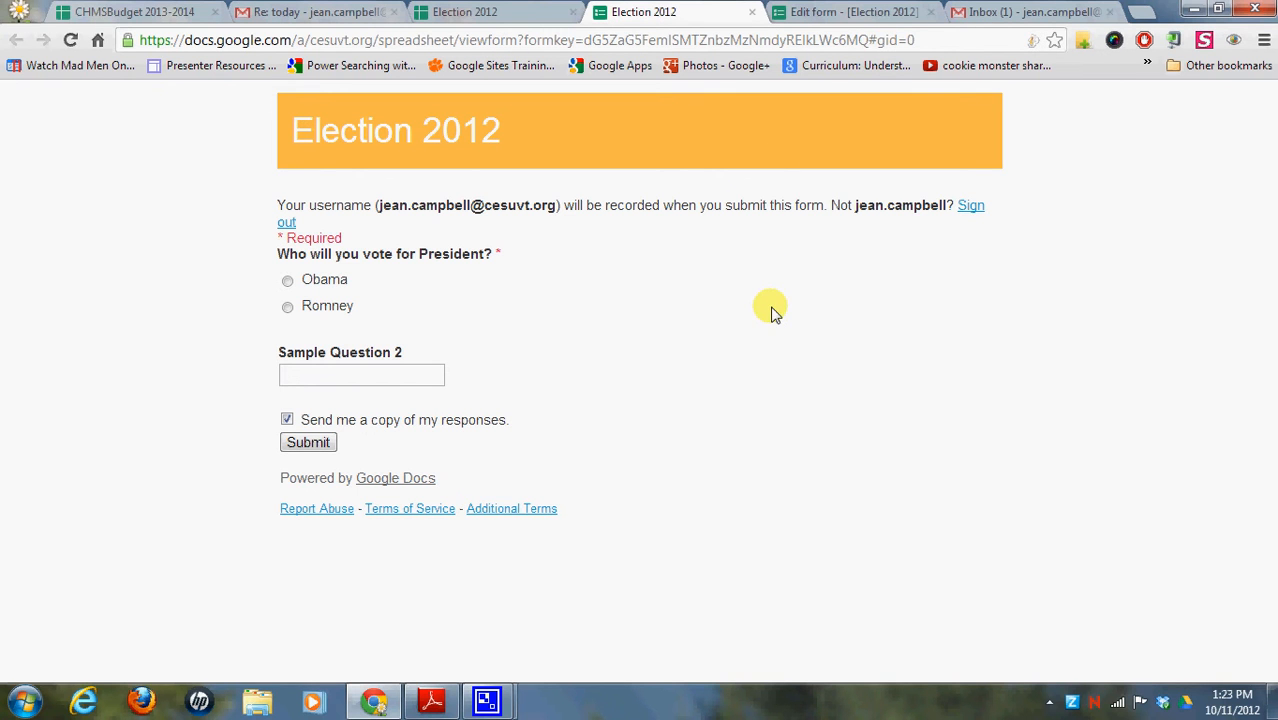
pyautogui.click(288, 282)
# Delete Sample Question 2 in the form editor and save the form
pyautogui.click(829, 20)
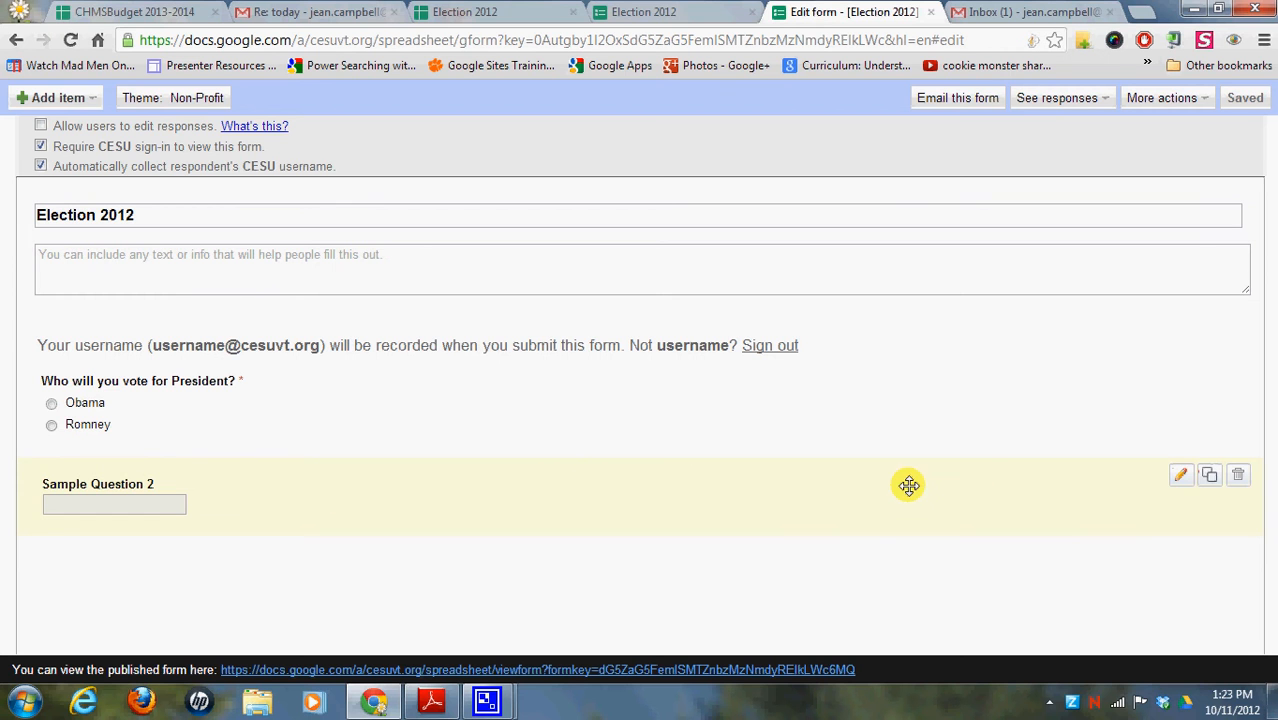
pyautogui.click(1238, 474)
pyautogui.click(662, 372)
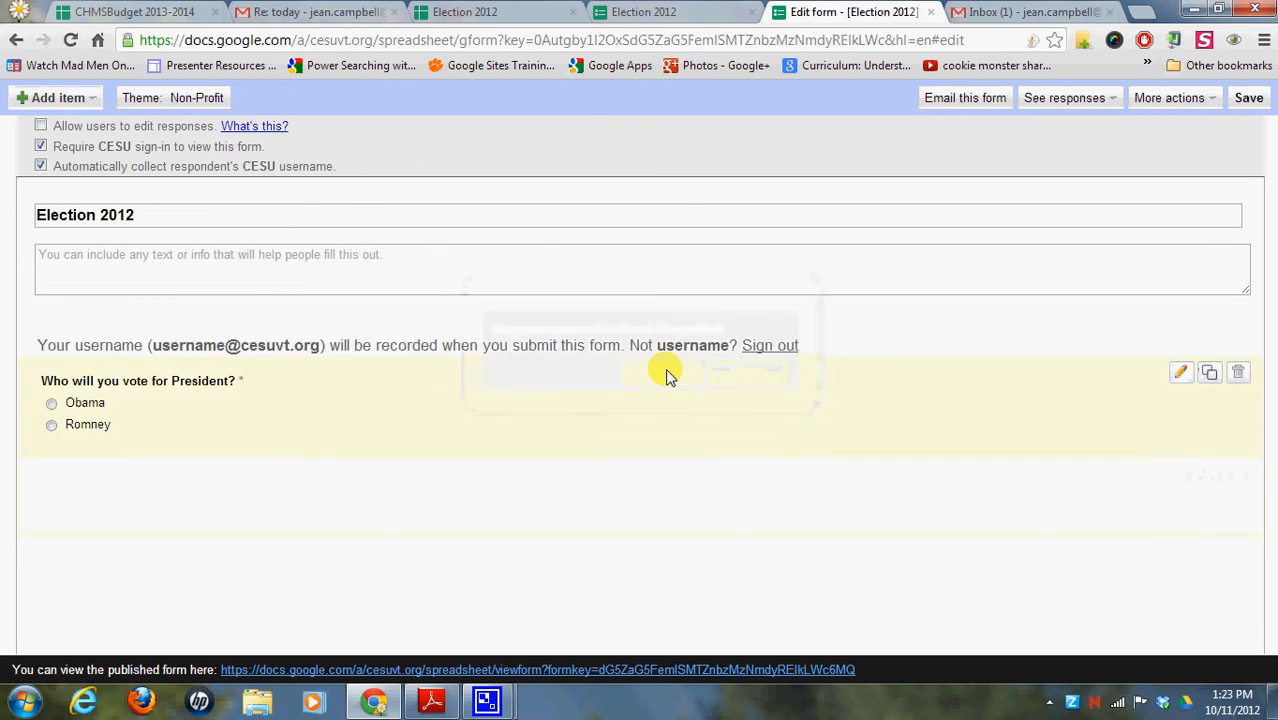
pyautogui.click(1252, 99)
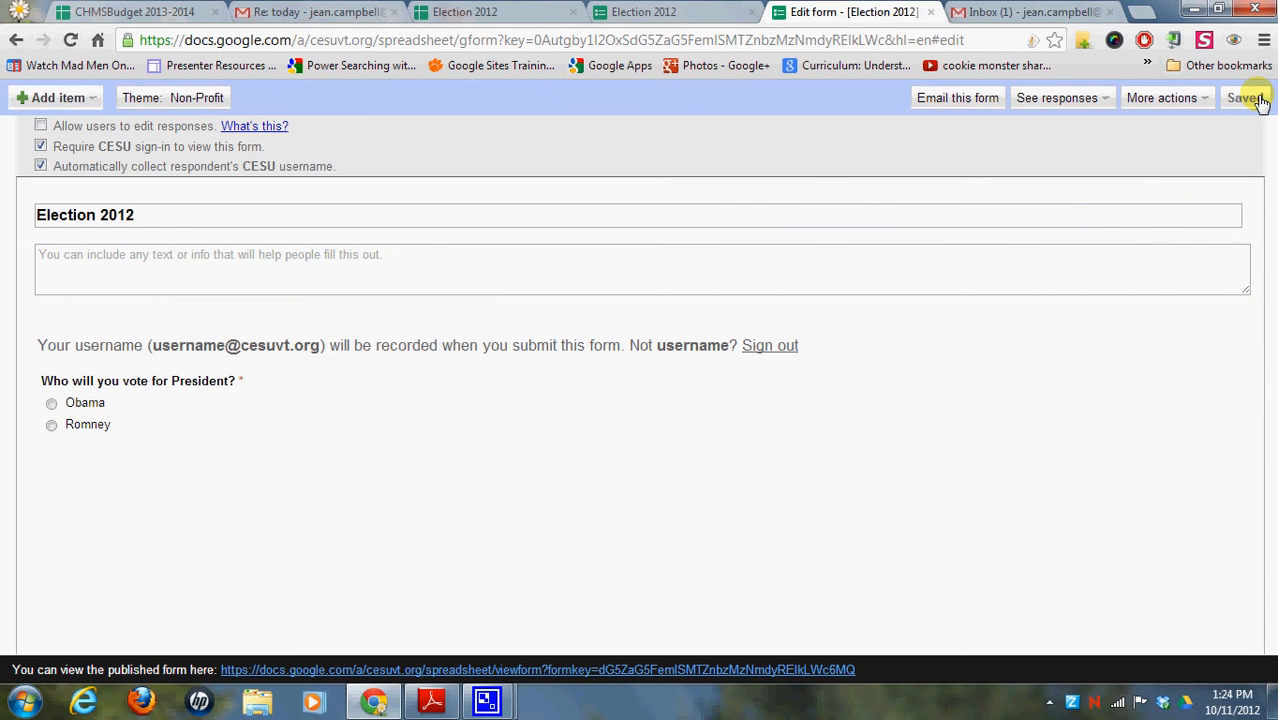
# Reload the live Election 2012 form, answer the President question with Obama and submit the response
pyautogui.click(676, 14)
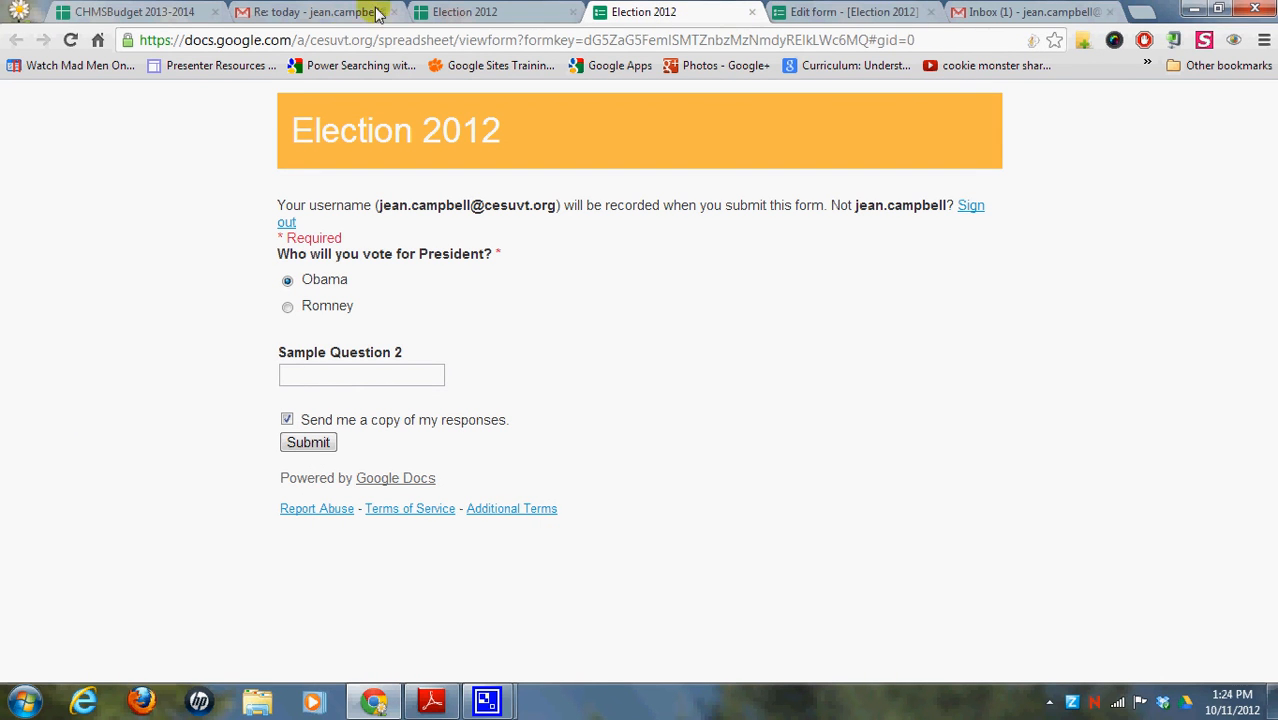
pyautogui.click(70, 40)
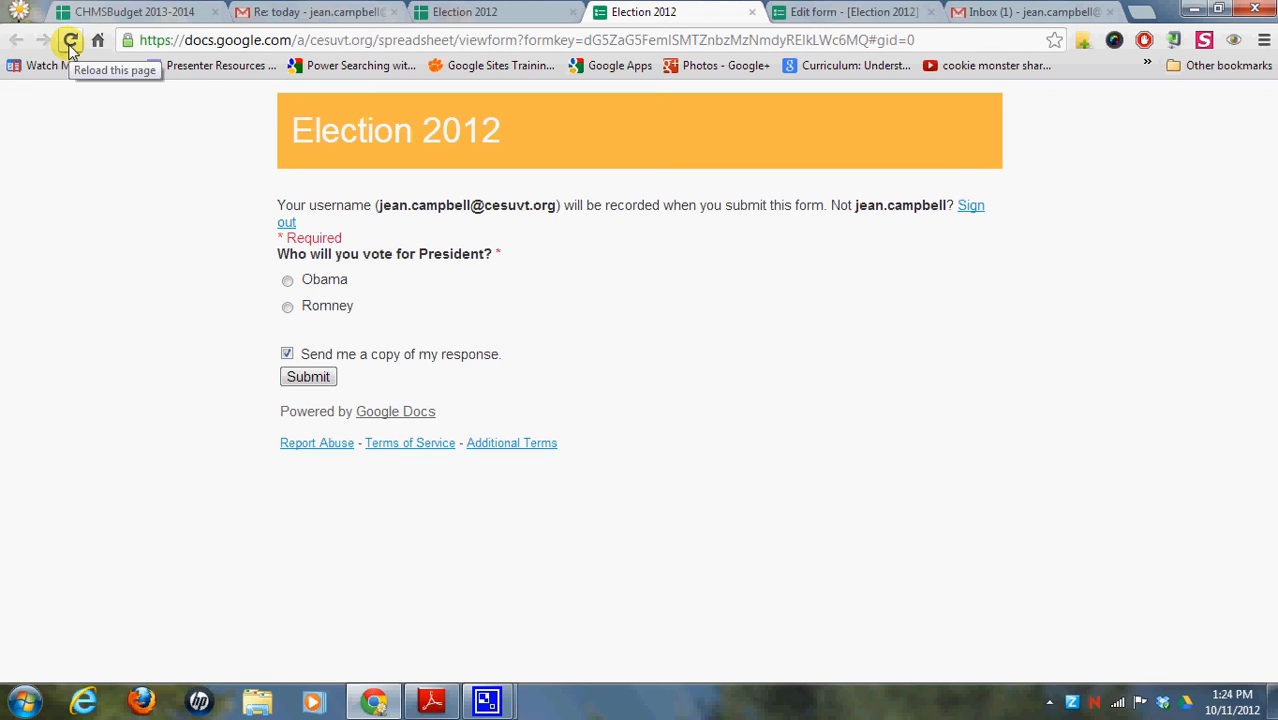
pyautogui.click(288, 283)
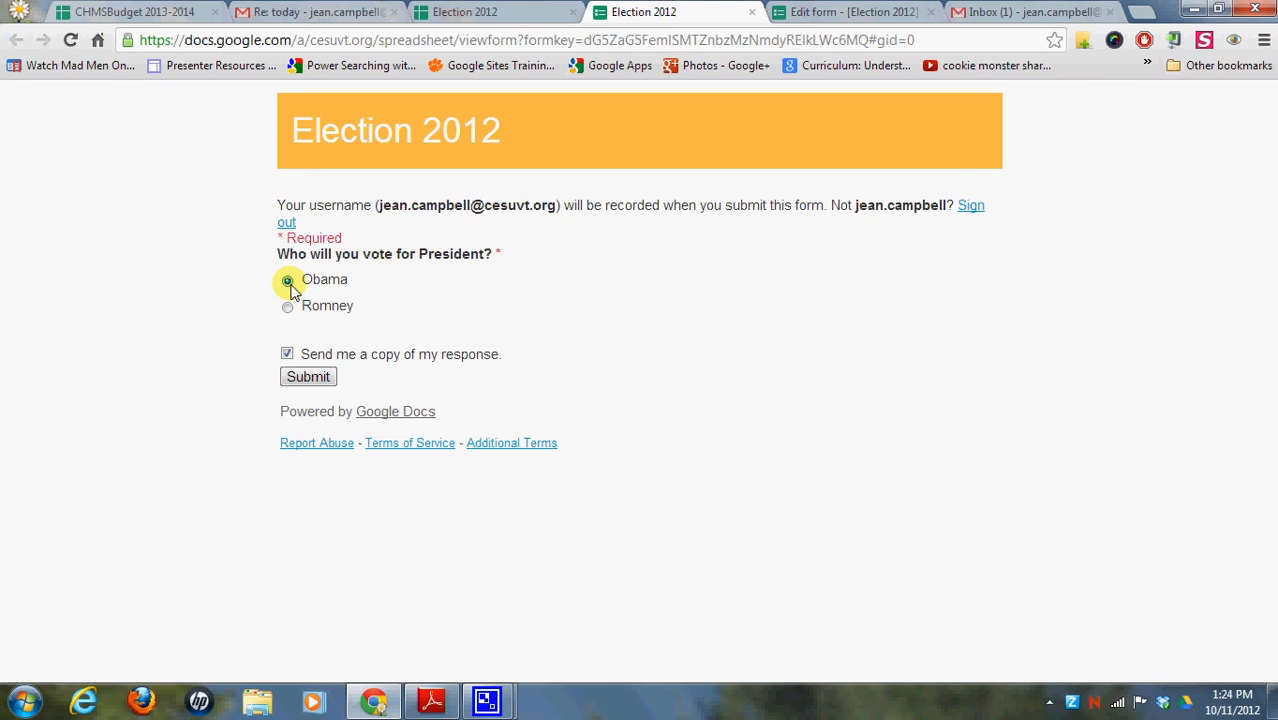
pyautogui.click(326, 380)
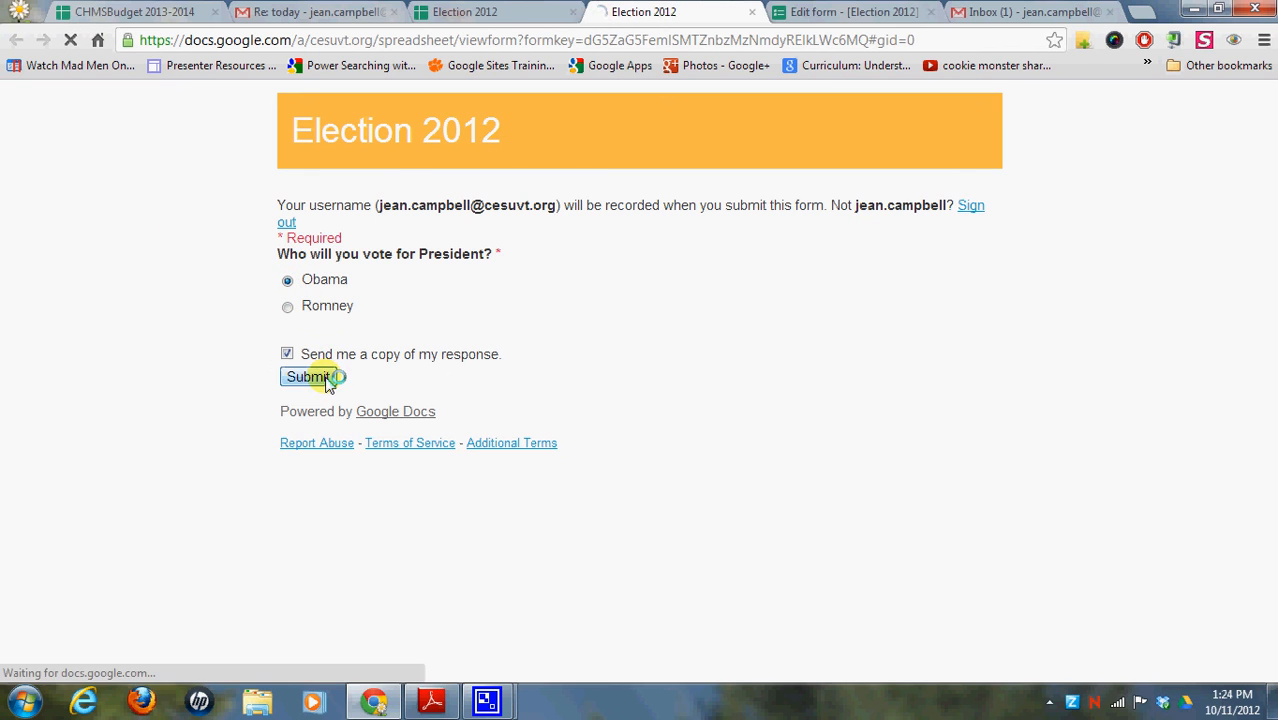